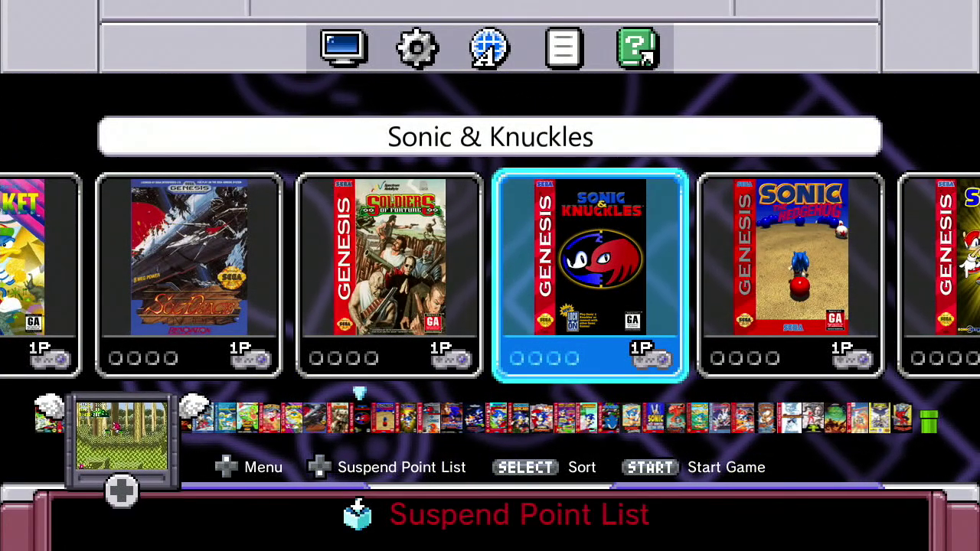
- Browse the game library and launch Sonic & Knuckles in Genesis Plus GX
key("Right")
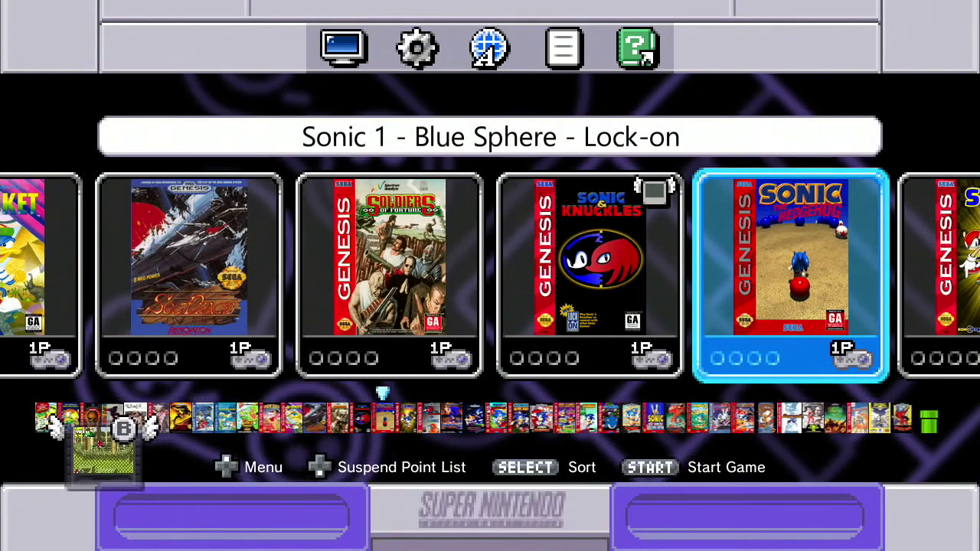
key("Left")
key("Left")
key("Right")
key("Right")
key("Right")
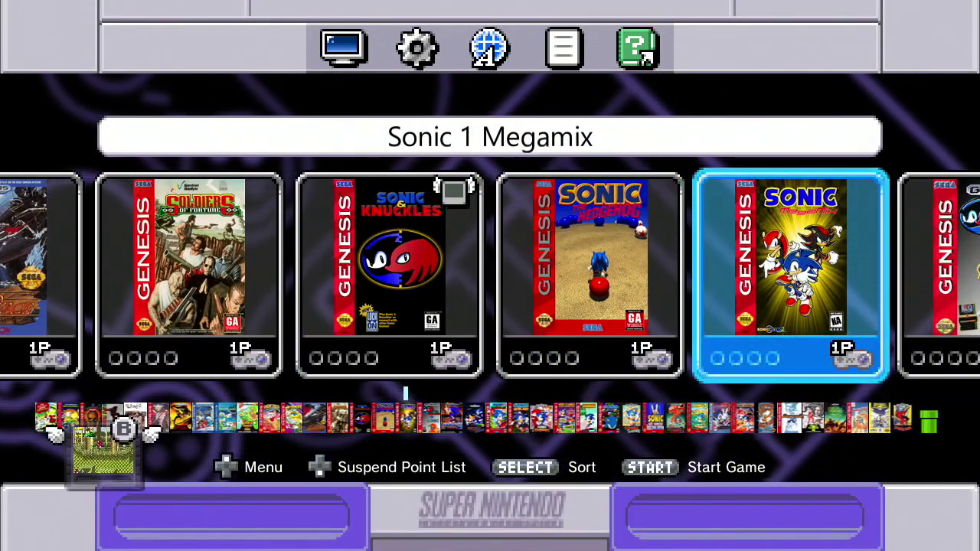
key("Left")
key("Left")
key("Left")
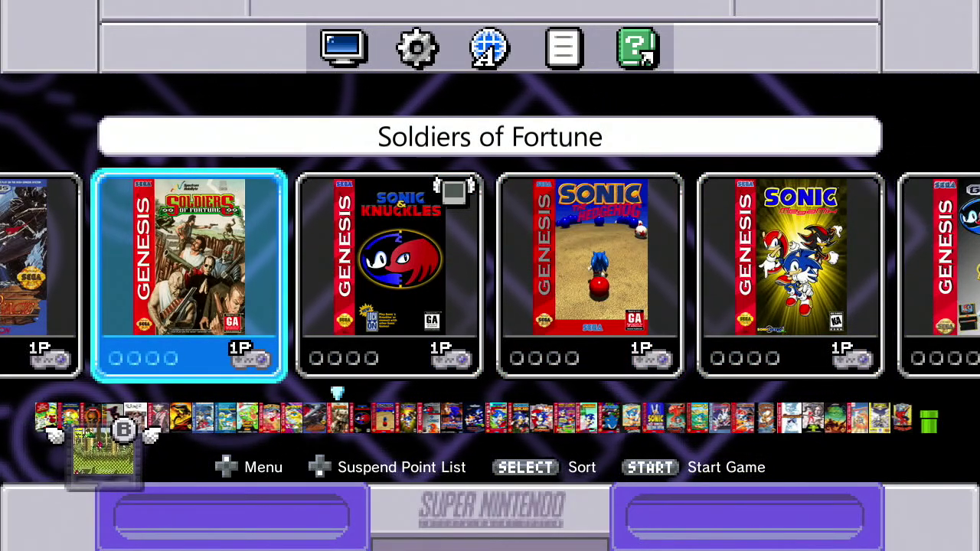
key("Left")
key("Right")
key("Right")
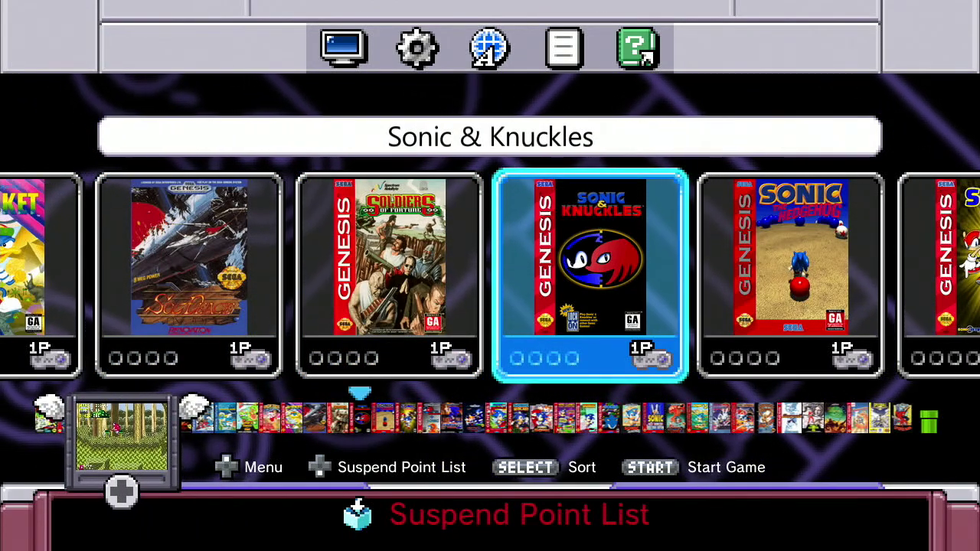
key("Right")
key("Right")
key("Right")
key("Left")
key("Left")
key("Left")
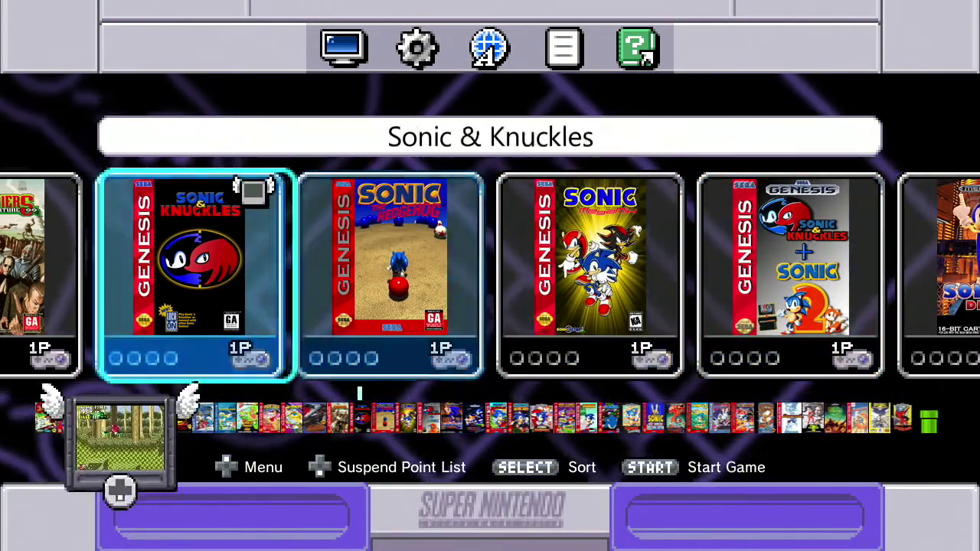
key("Return")
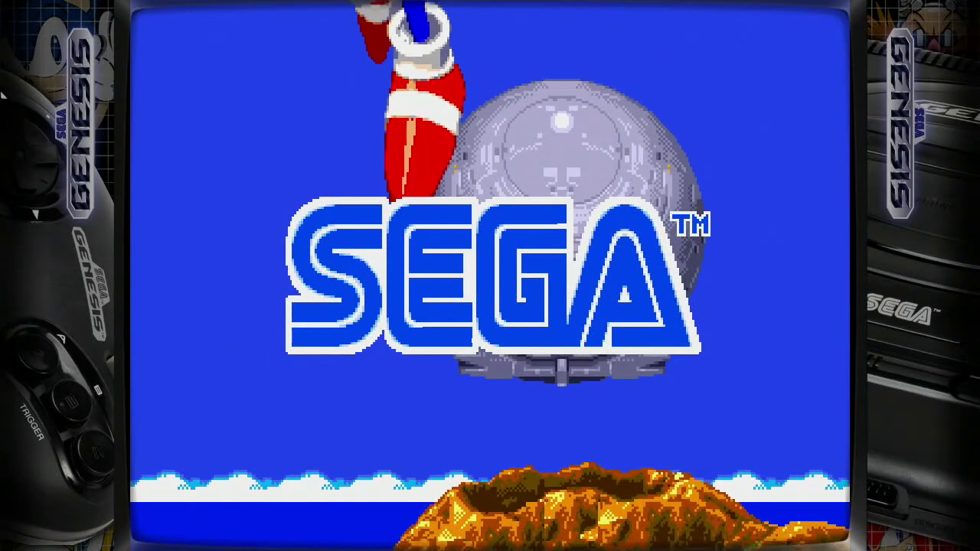
- Open the Quick Menu's Cheats page and highlight Load Cheat File (Replace)
key("F1")
key("Down")
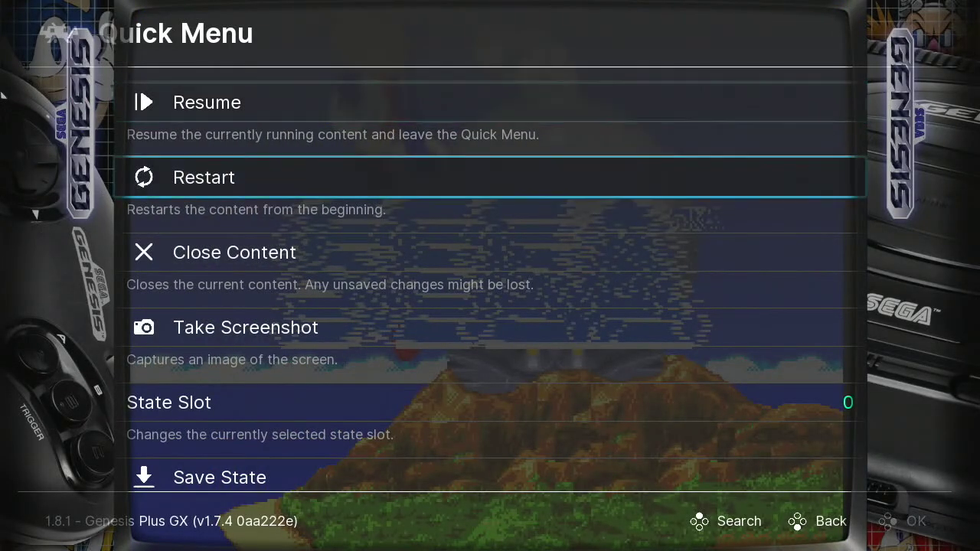
key("Down")
key("Down")
key("Down")
key("Down")
key("Down")
key("Down")
key("Down")
key("Down")
key("Down")
key("Down")
key("Down")
key("Down")
key("Down")
key("Down")
key("Down")
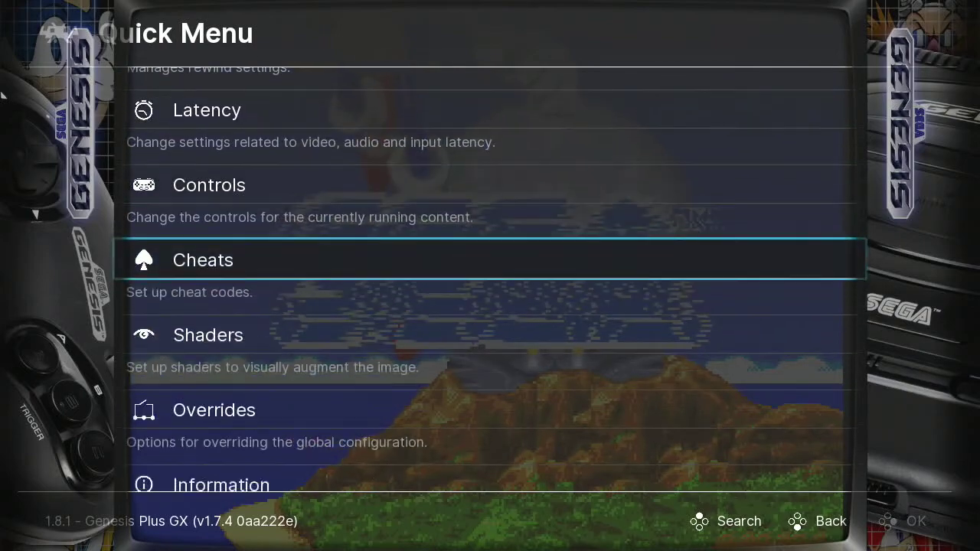
key("Return")
key("Down")
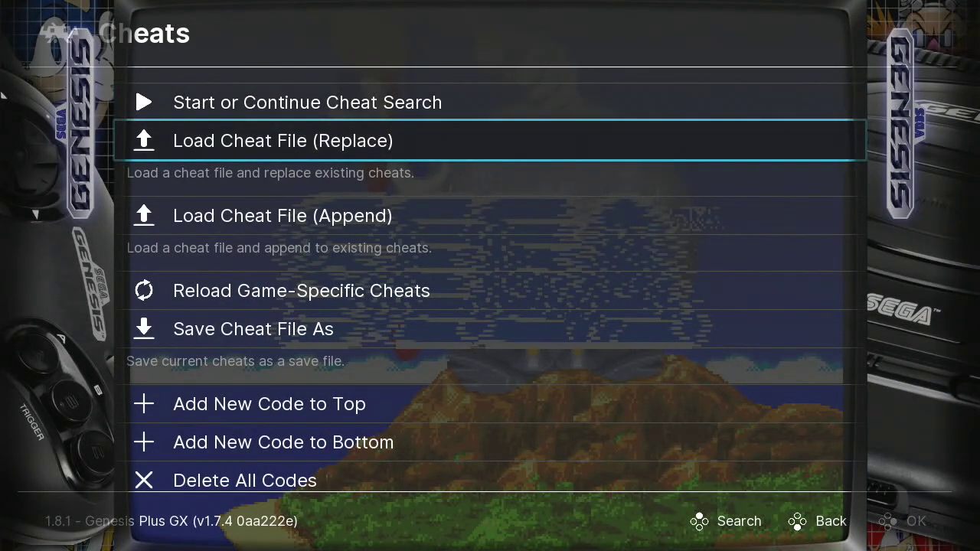
- Choose Load Cheat File (Replace) to browse /etc/libretro/cheats
key("Return")
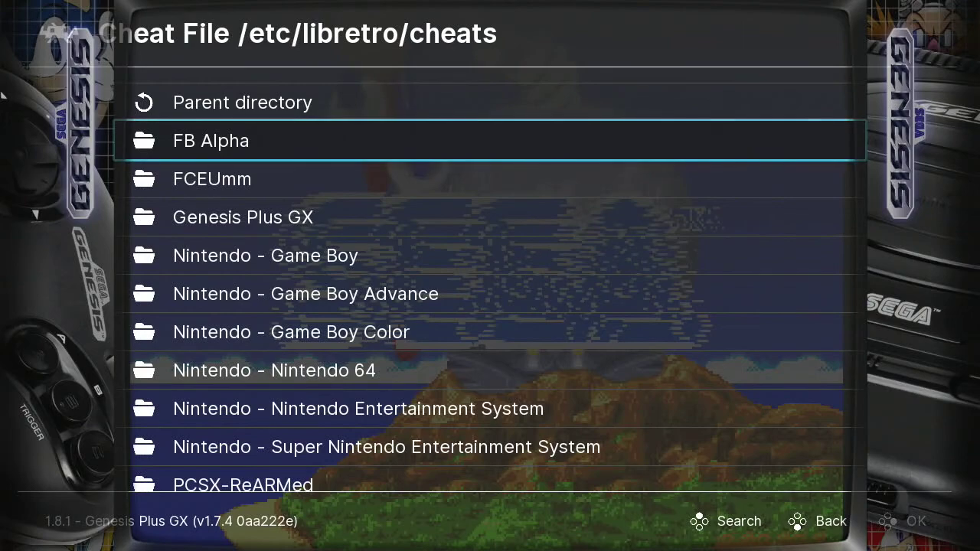
- Scroll the cheat folders from FB Alpha down to Sony - PlayStation
key("Down")
key("Up")
key("Down")
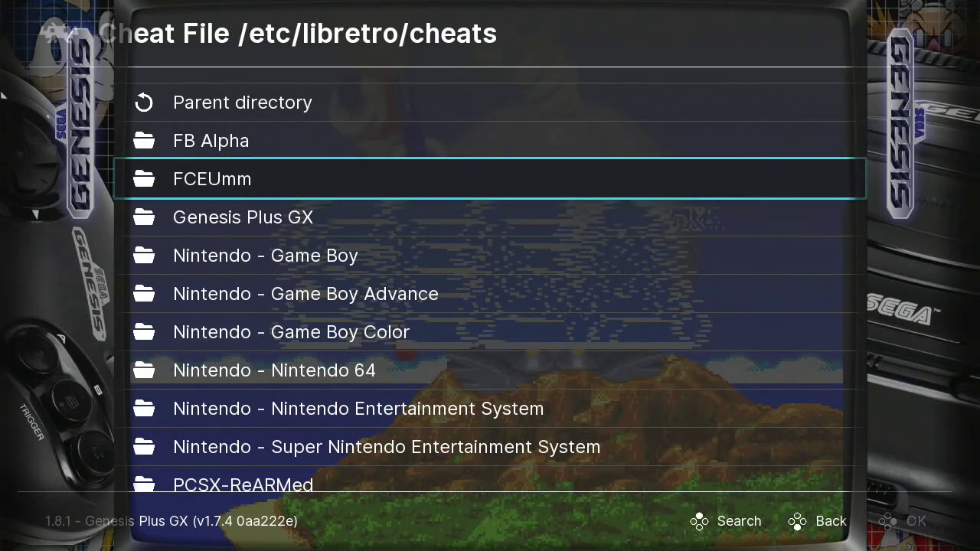
key("Down")
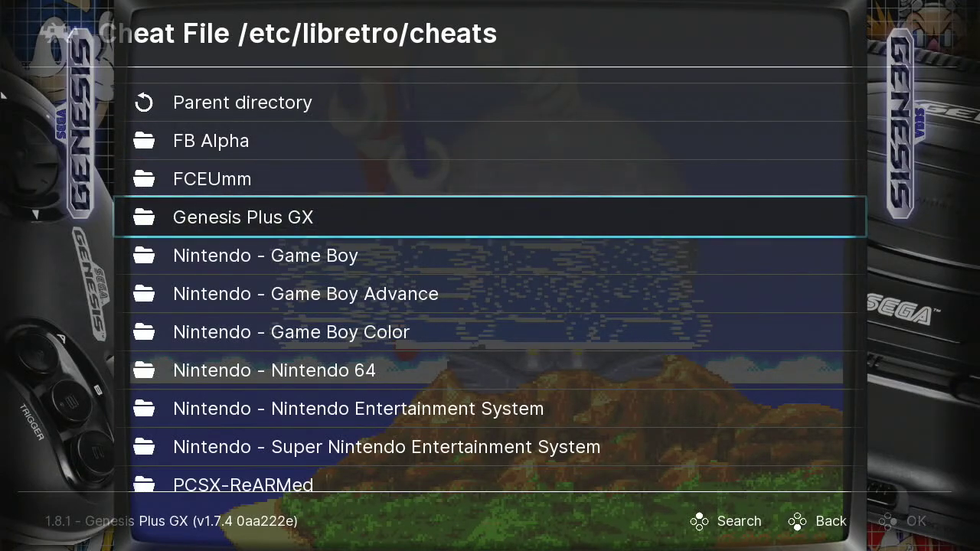
key("Down")
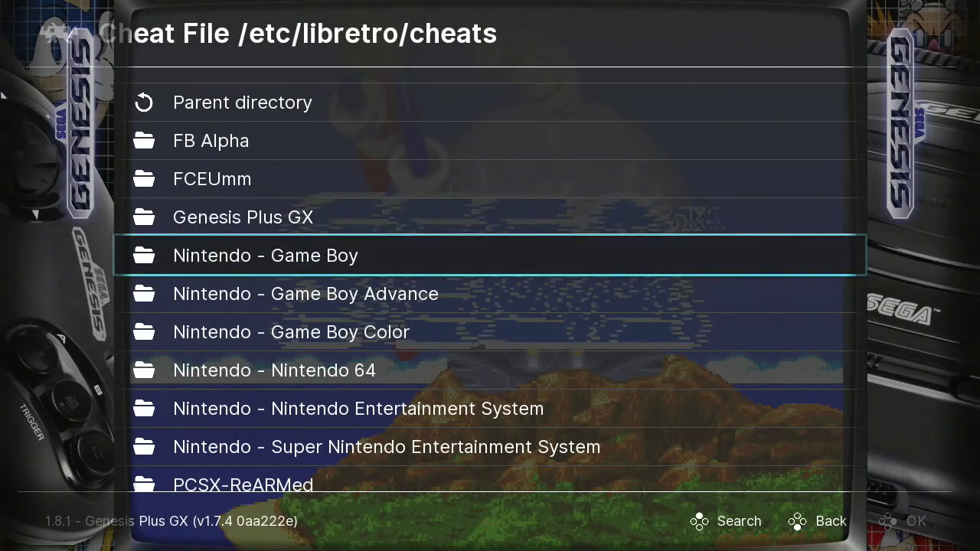
key("Down")
key("Down")
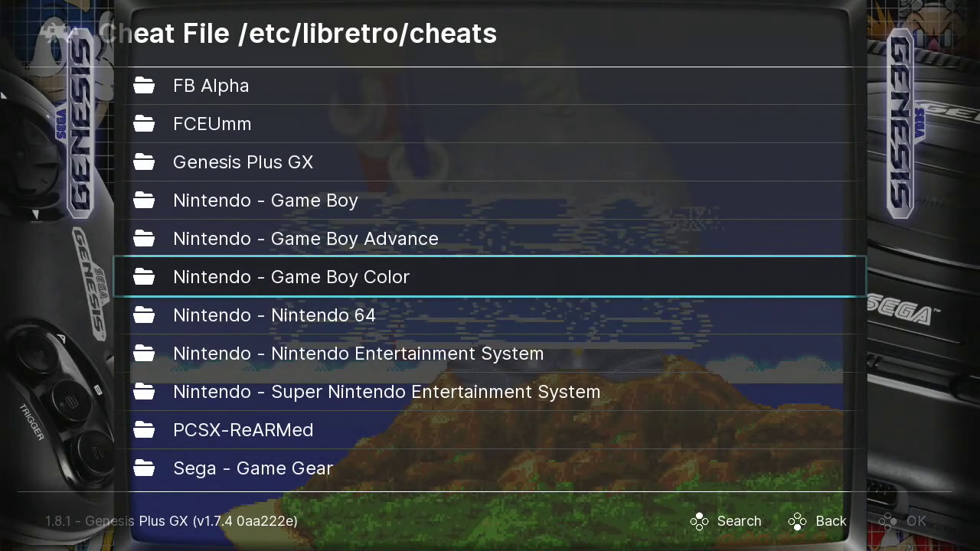
key("Down")
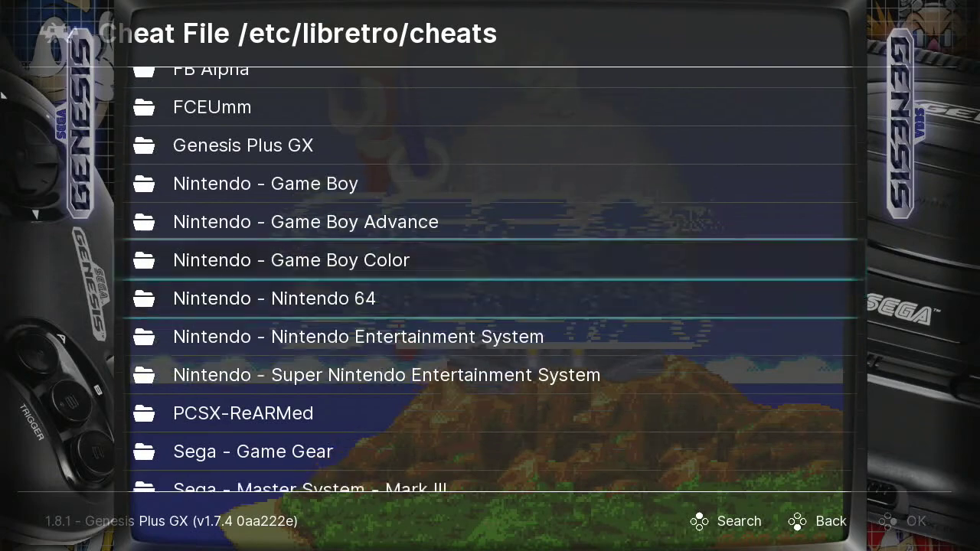
key("Down")
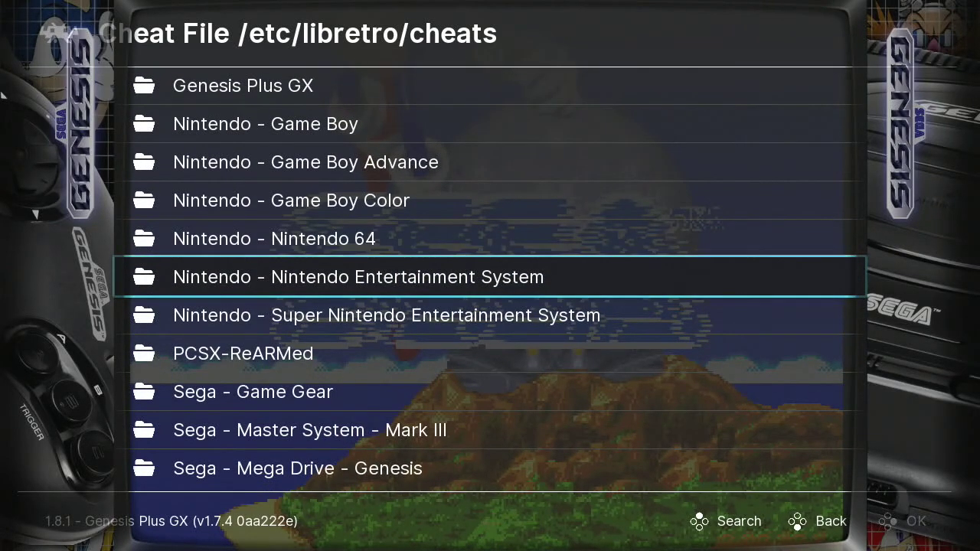
key("Down")
key("Down")
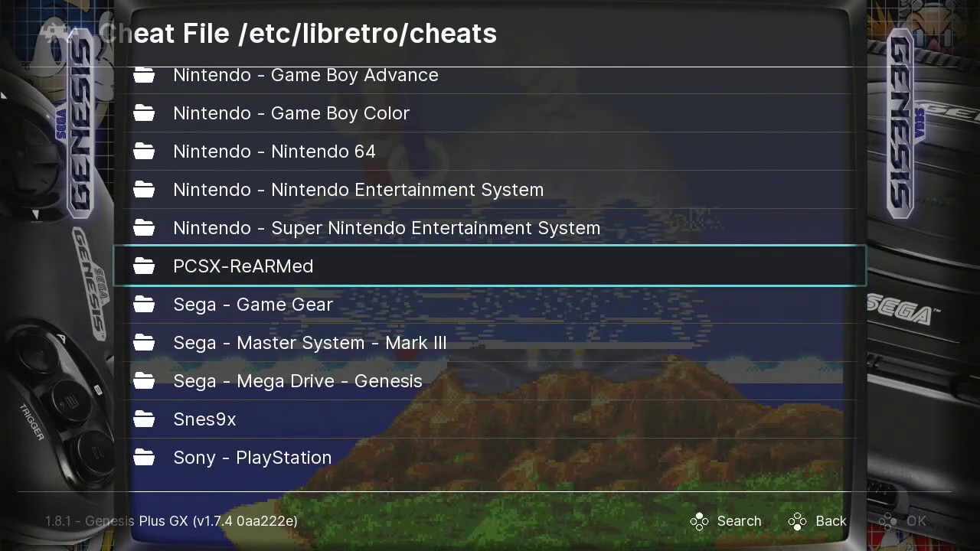
key("Up")
key("Down")
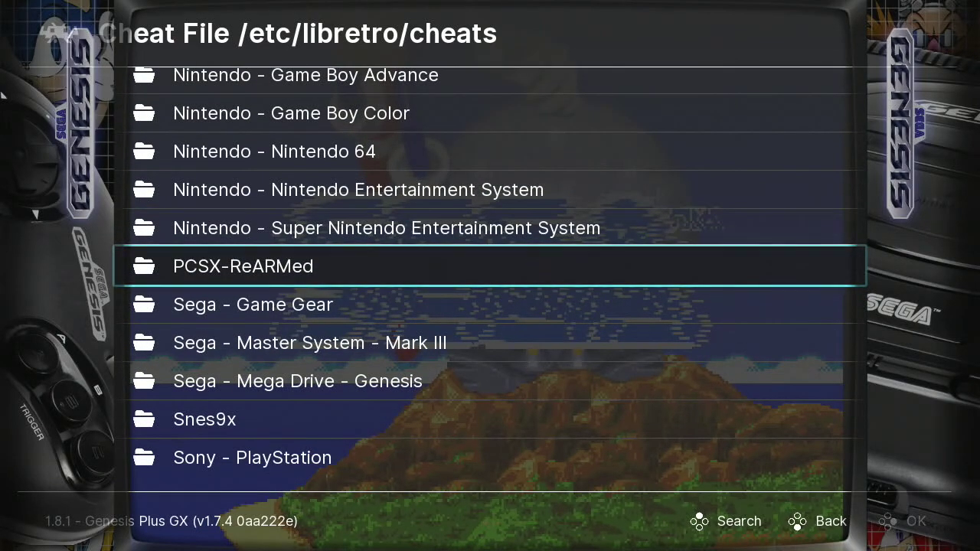
key("Down")
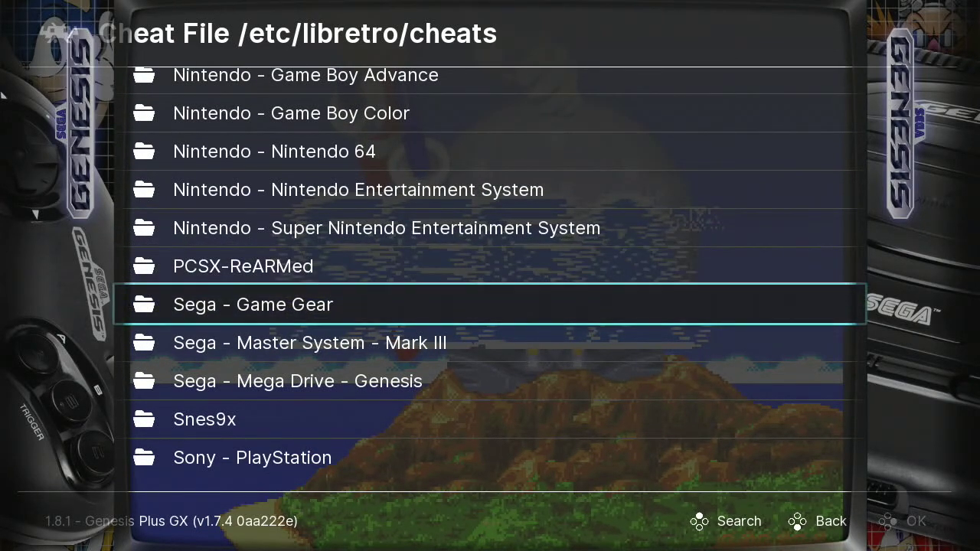
key("Down")
key("Down")
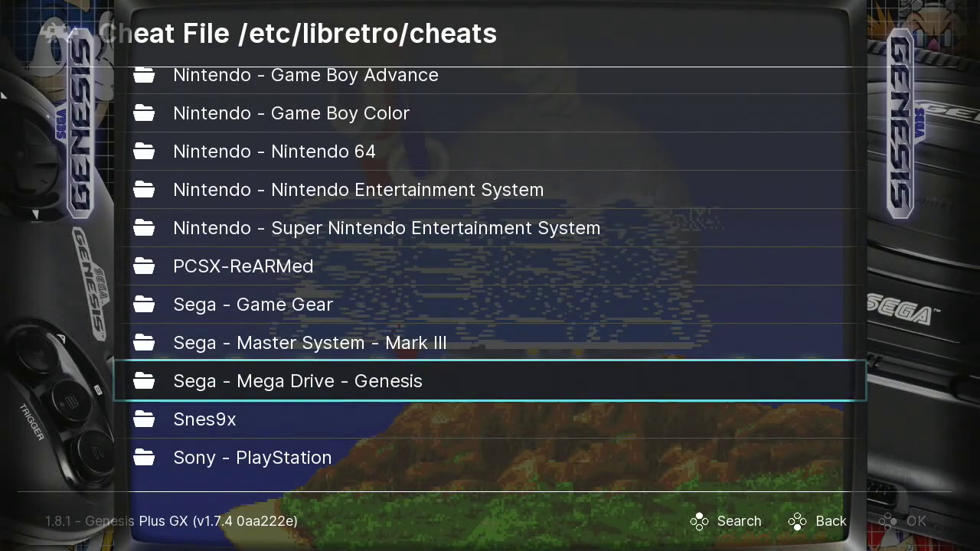
key("Down")
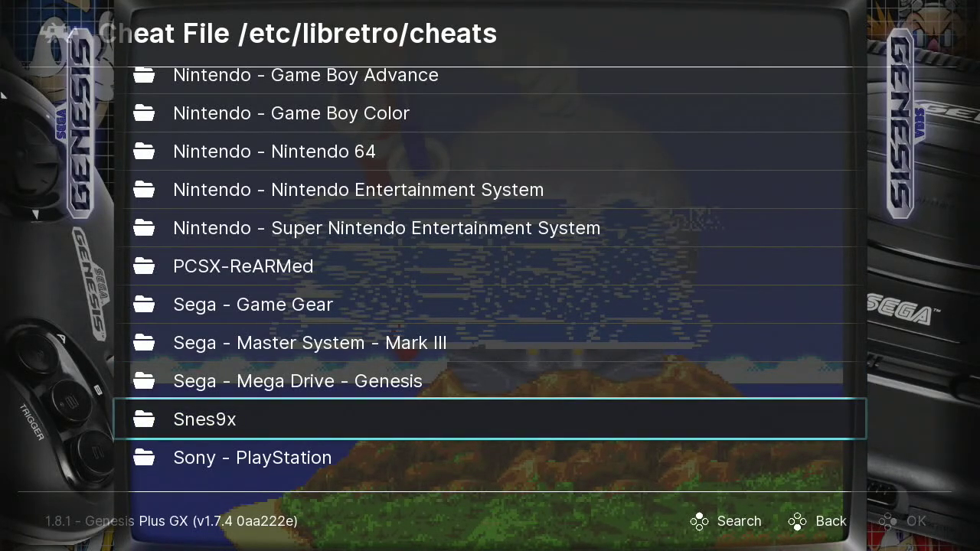
key("Down")
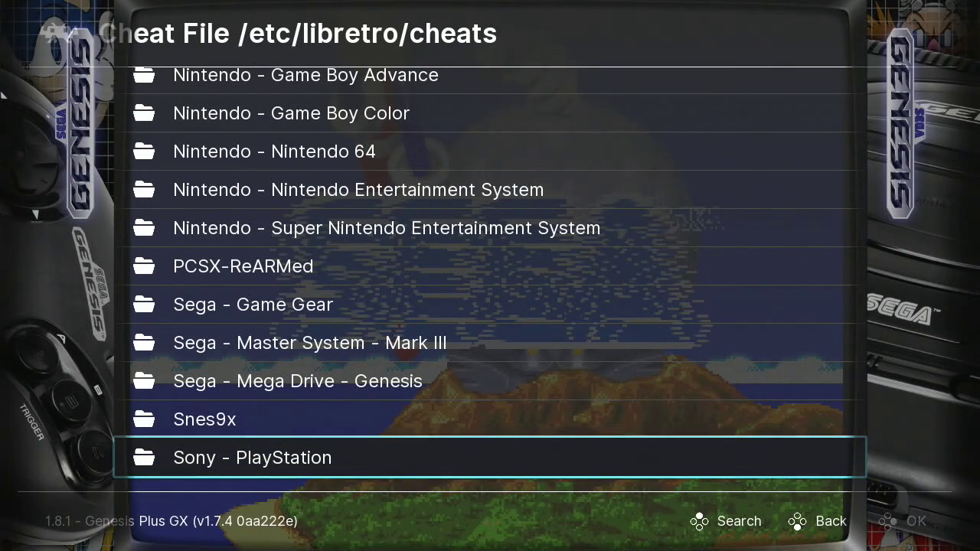
- Go back up to the 'Sega - Mega Drive - Genesis' folder and open it
key("Up")
key("Up")
key("Up")
key("Up")
key("Up")
key("Up")
key("Up")
key("Up")
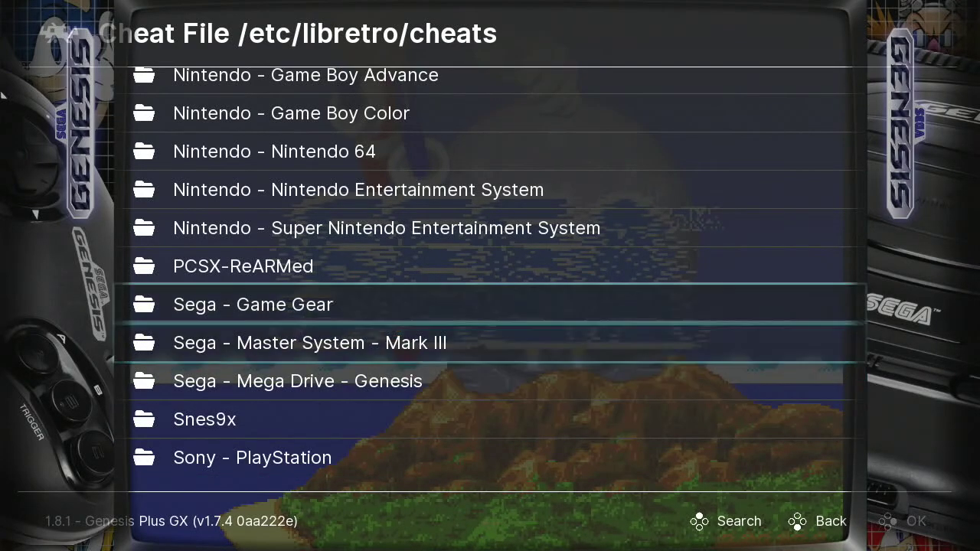
key("Up")
key("Up")
key("Up")
key("Up")
key("Up")
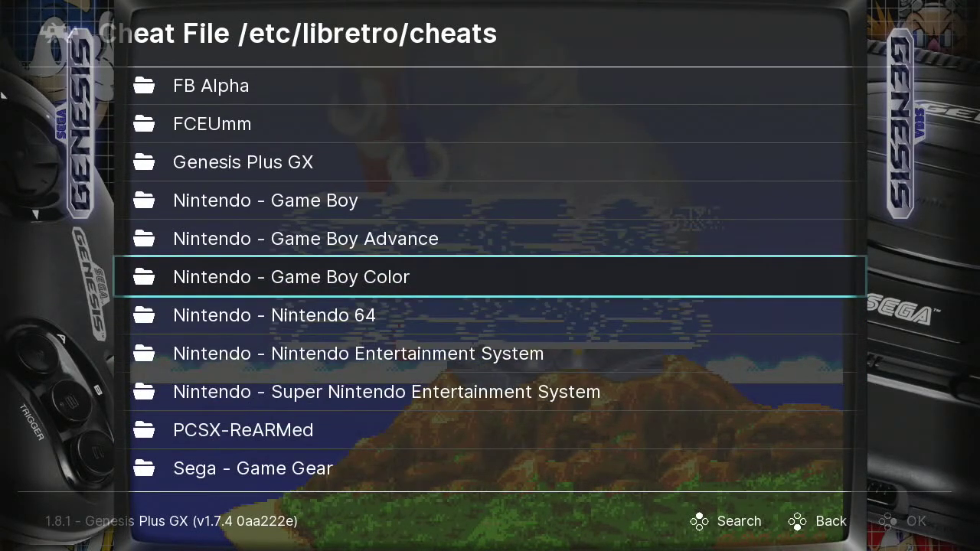
key("Up")
key("Up")
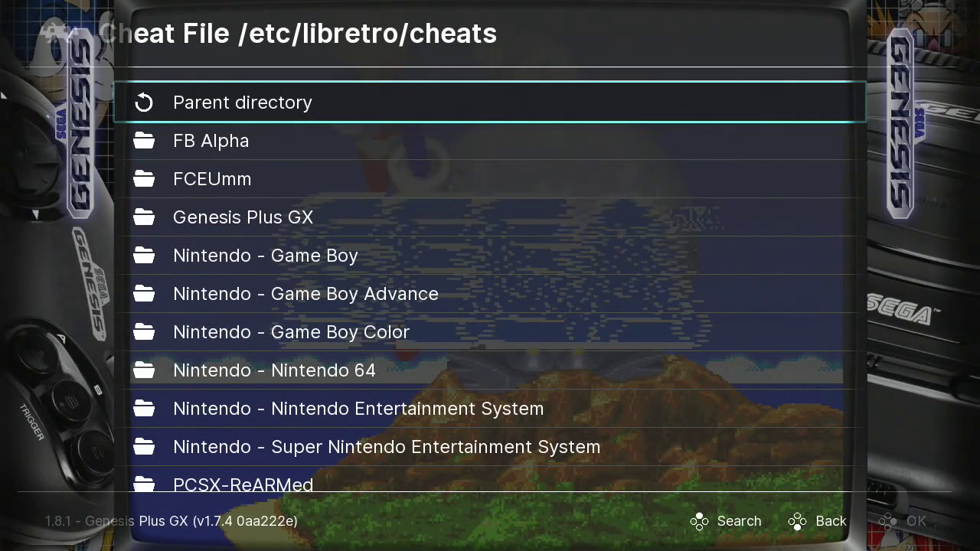
key("Down")
key("Up")
key("Down")
key("Down")
key("Down")
key("Down")
key("Down")
key("Down")
key("Down")
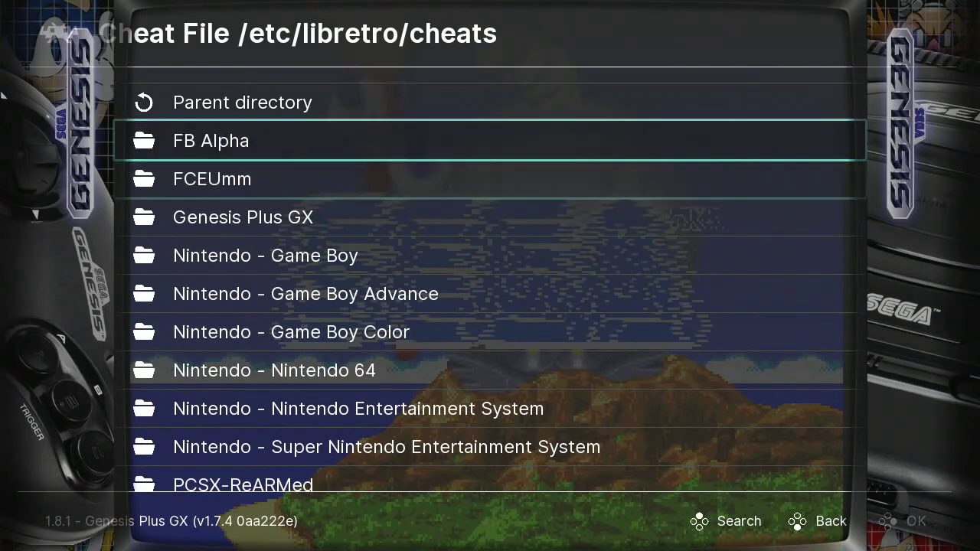
key("Down")
key("Down")
key("Down")
key("Down")
key("Down")
key("Down")
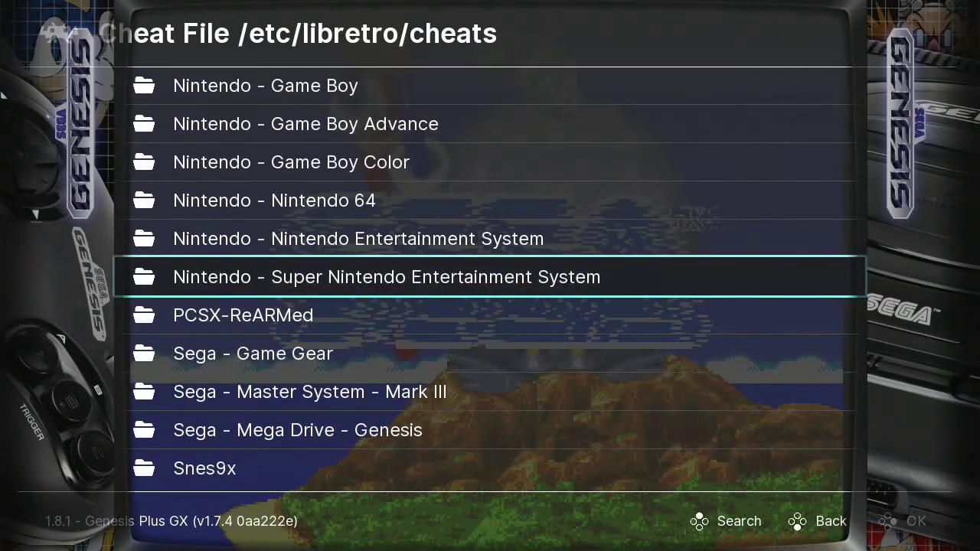
key("Up")
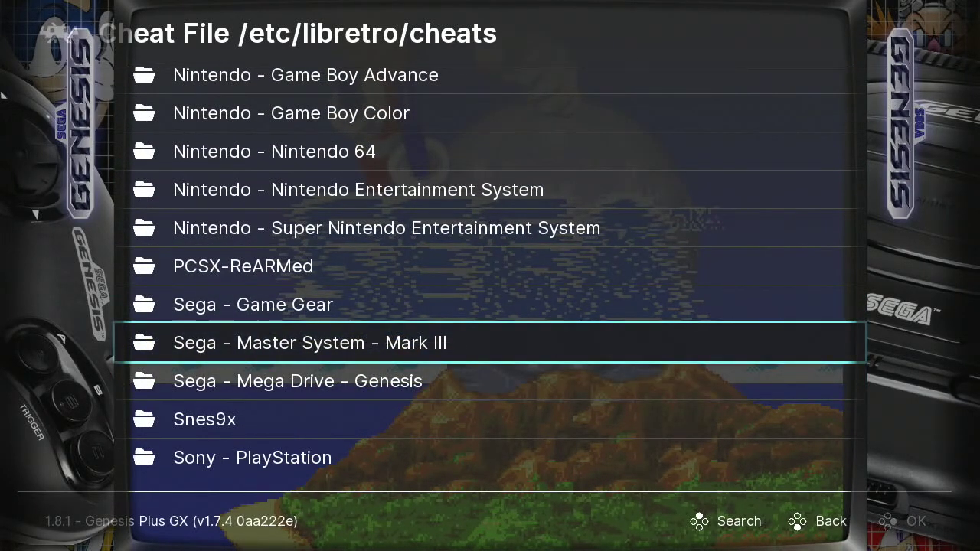
key("Up")
key("Up")
key("Up")
key("Down")
key("Down")
key("Down")
key("Down")
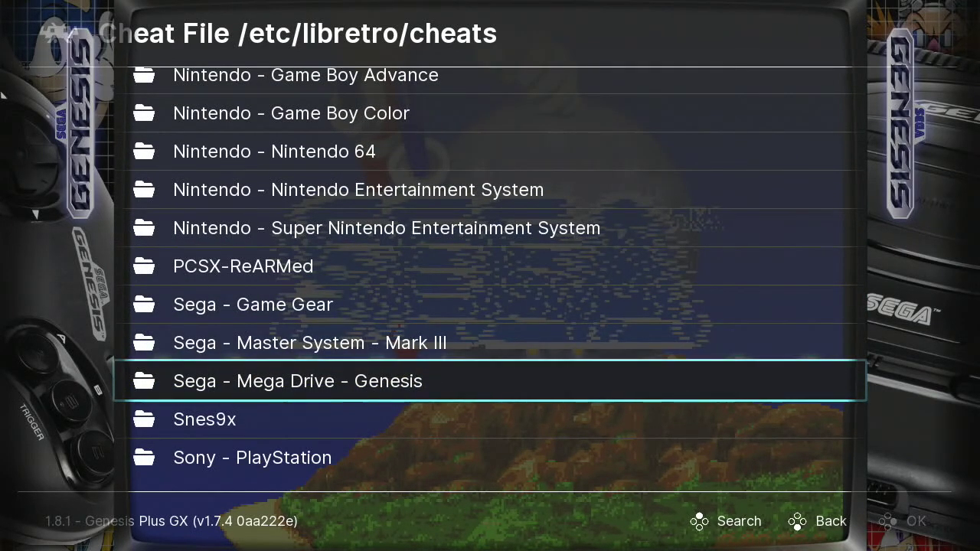
key("Return")
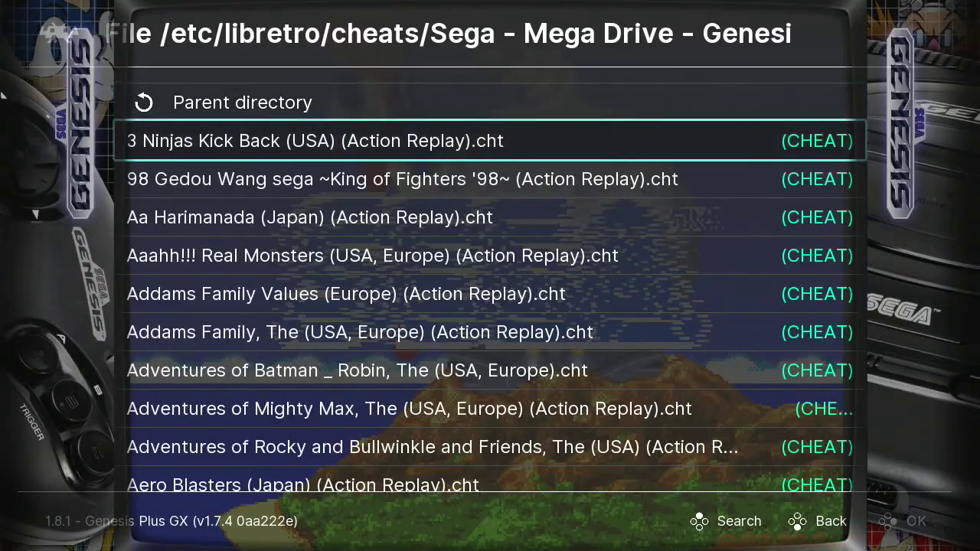
- Load 'Sonic _ Knuckles (World) (Action Replay).cht' in place of the existing cheats
key("Down")
key("Down")
key("Down")
key("Down")
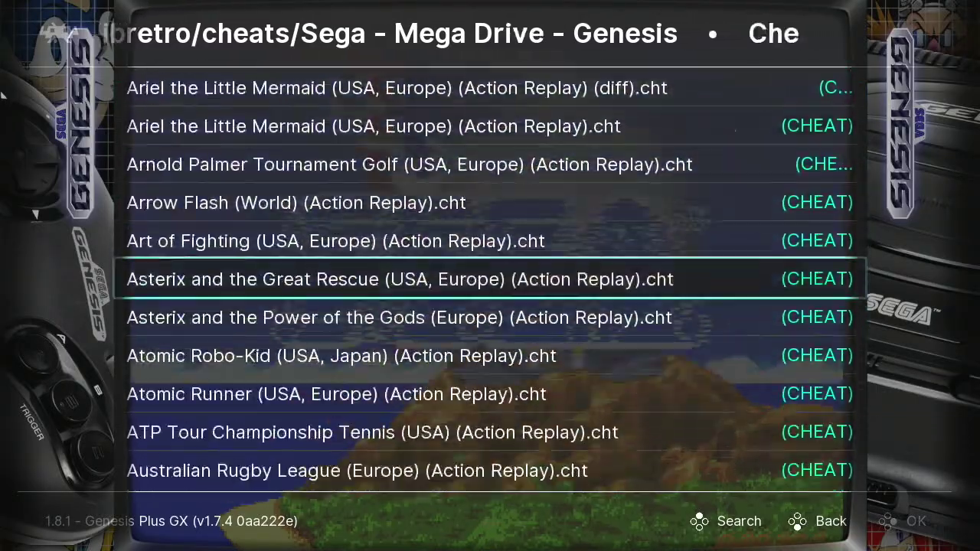
key("Down")
key("Down")
key("Down")
key("Down")
key("Down")
key("Down")
key("Down")
key("Down")
key("Down")
key("Down")
key("Down")
key("Down")
key("Down")
key("Down")
key("Down")
key("Down")
key("Down")
key("Down")
key("Down")
key("Down")
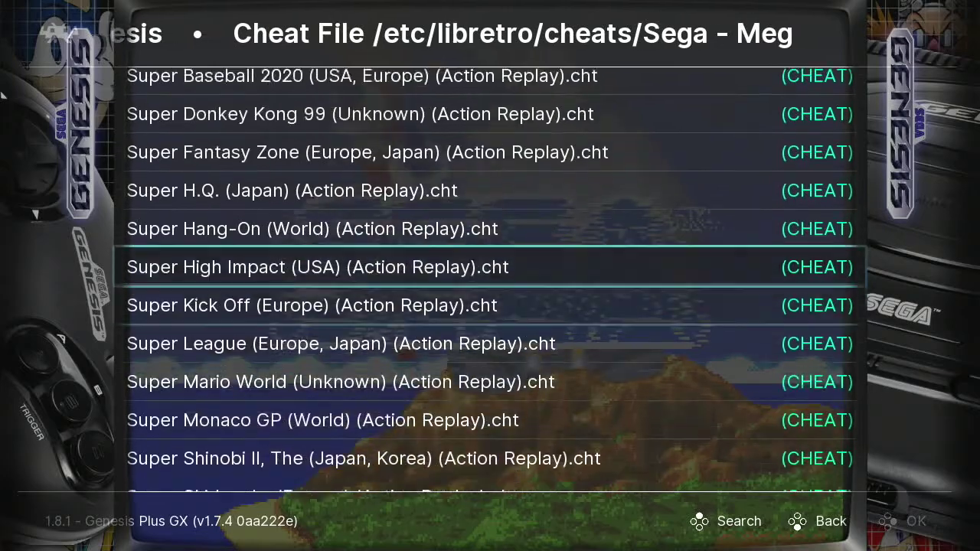
key("Up")
key("Up")
key("Up")
key("Up")
key("Up")
key("Up")
key("Up")
key("Up")
key("Up")
key("Up")
key("Up")
key("Up")
key("Up")
key("Up")
key("Up")
key("Up")
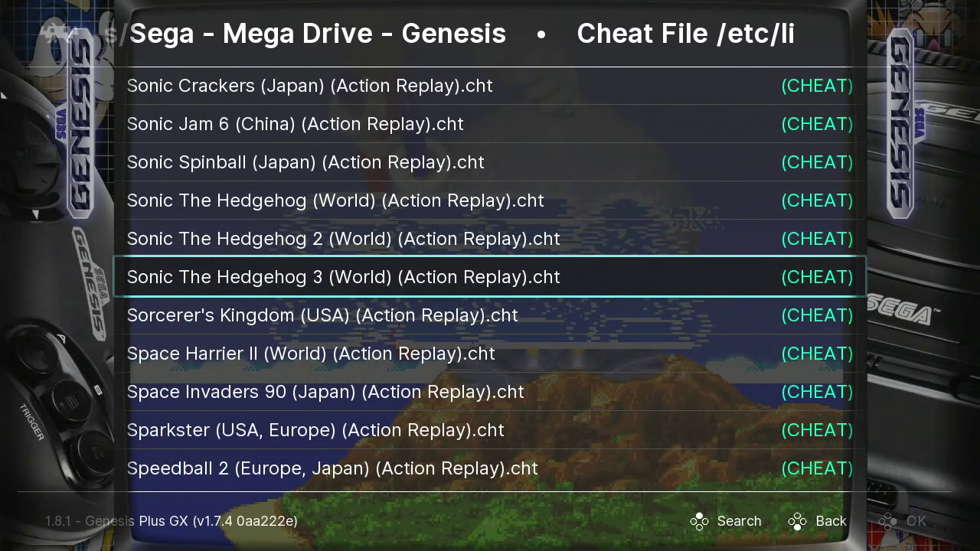
key("Up")
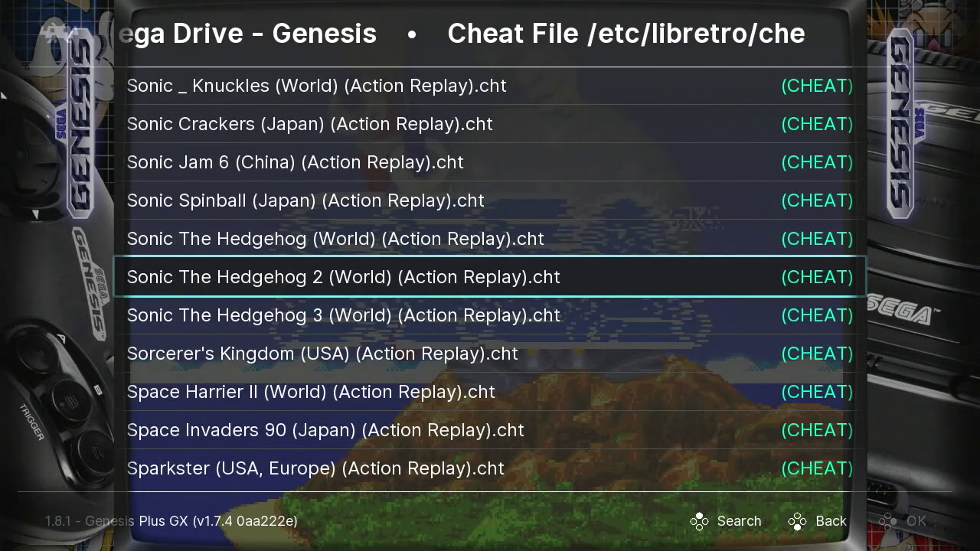
key("Up")
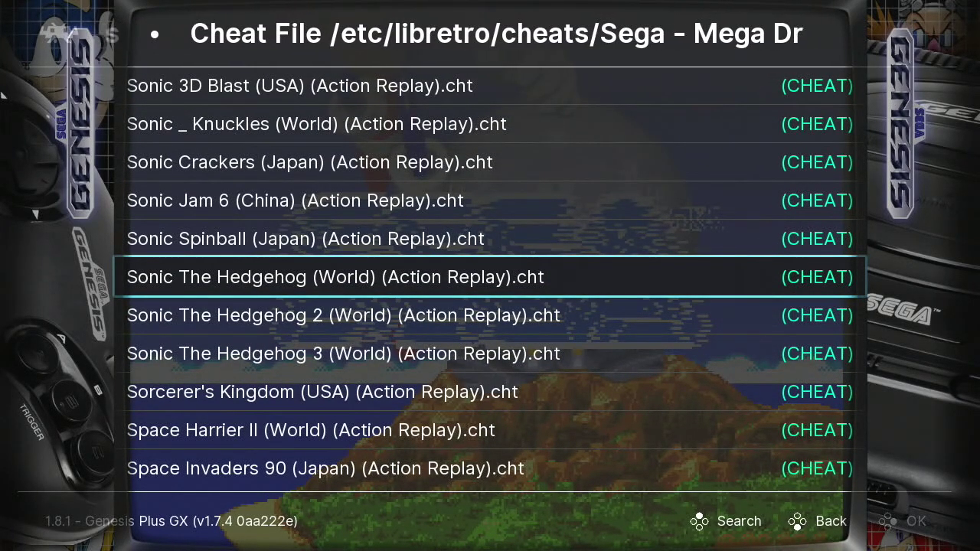
key("Down")
key("Down")
key("Down")
key("Down")
key("Up")
key("Up")
key("Up")
key("Up")
key("Up")
key("Up")
key("Up")
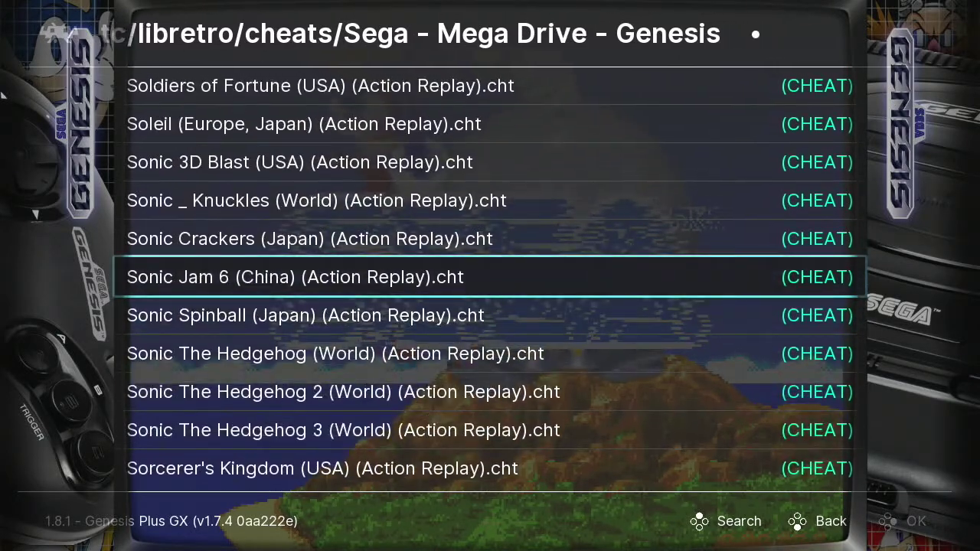
key("Return")
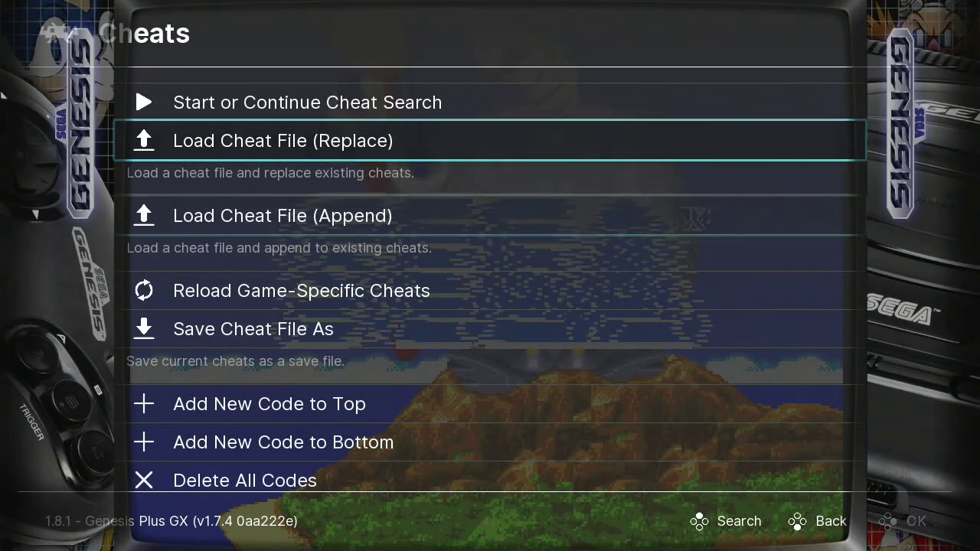
- Switch Cheat #0: Infinite Rings to ON
key("Down")
key("Down")
key("Down")
key("Down")
key("Down")
key("Down")
key("Down")
key("Up")
key("Up")
key("Up")
key("Up")
key("Up")
key("Up")
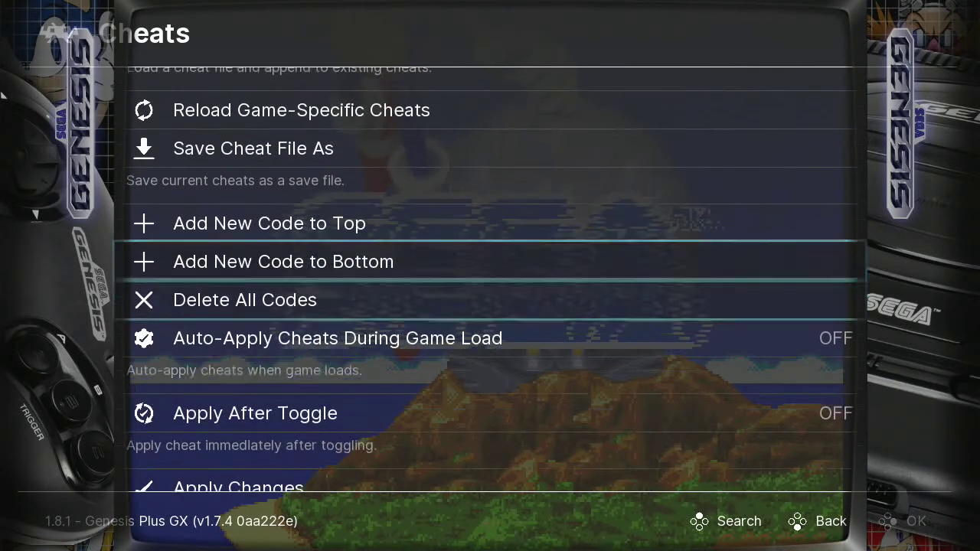
key("Down")
key("Down")
key("Down")
key("Down")
key("Down")
key("Down")
key("Down")
key("Down")
key("Down")
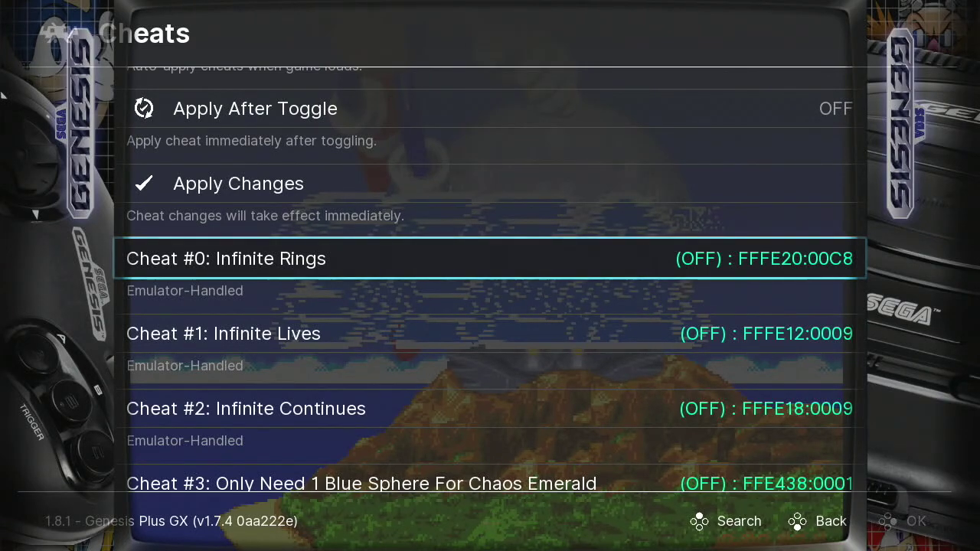
key("Right")
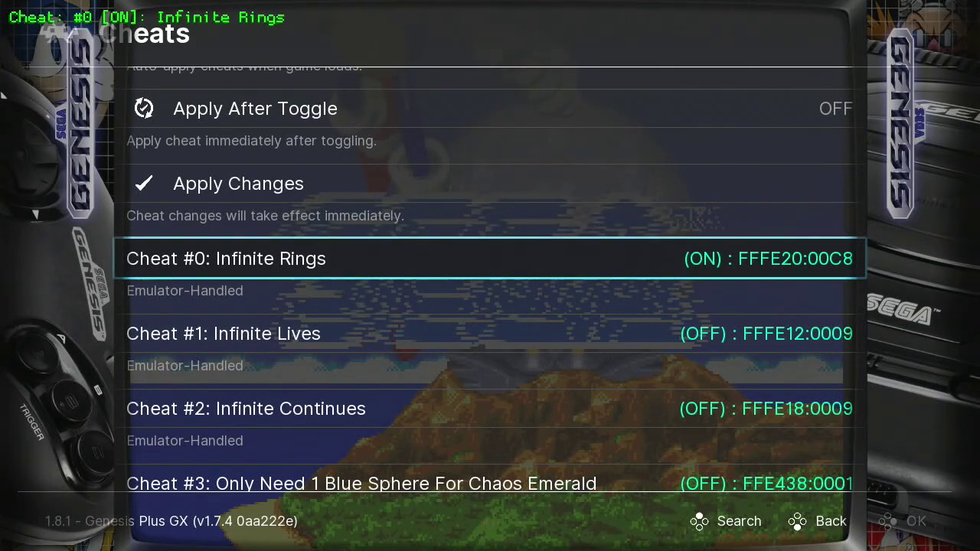
- Switch Cheat #9: Have All Emeralds to ON, then scroll back to Cheat #0
key("Down")
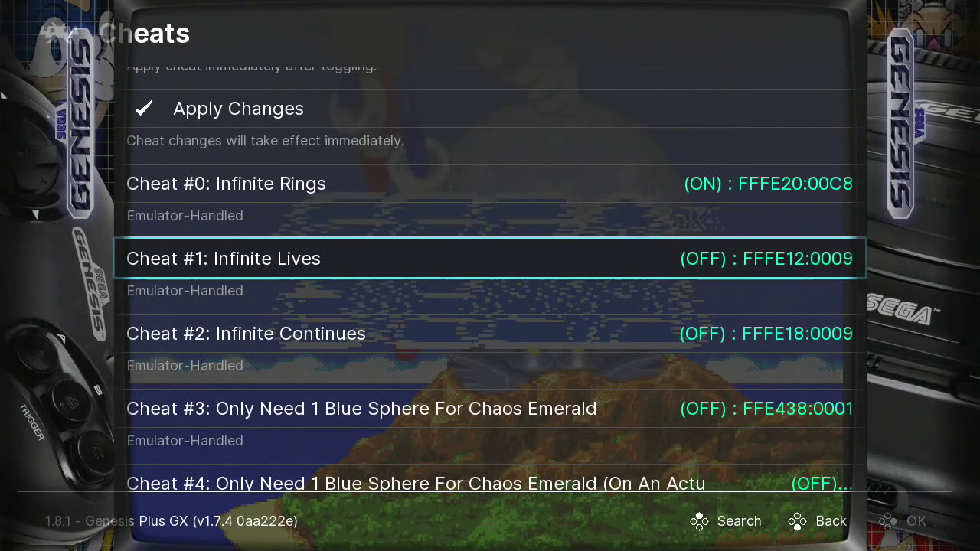
key("Up")
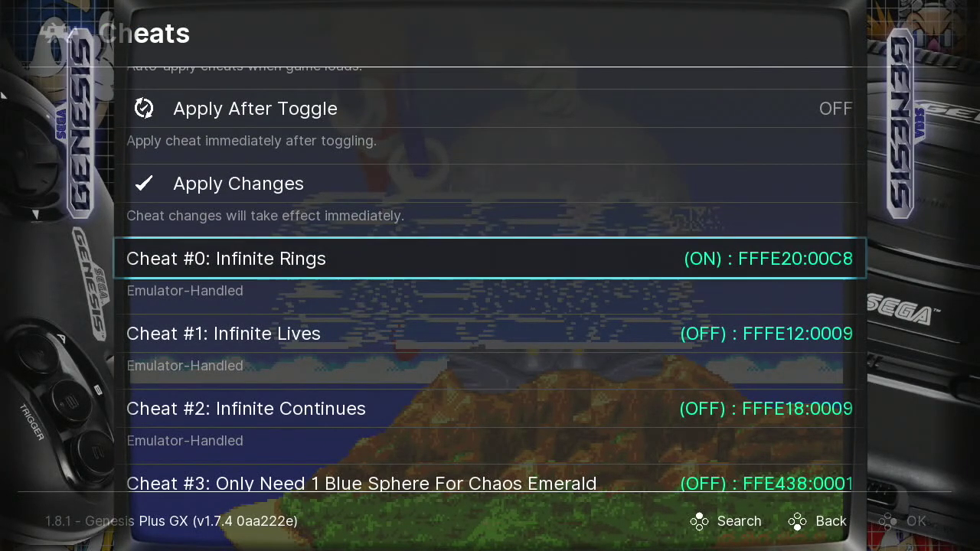
key("Down")
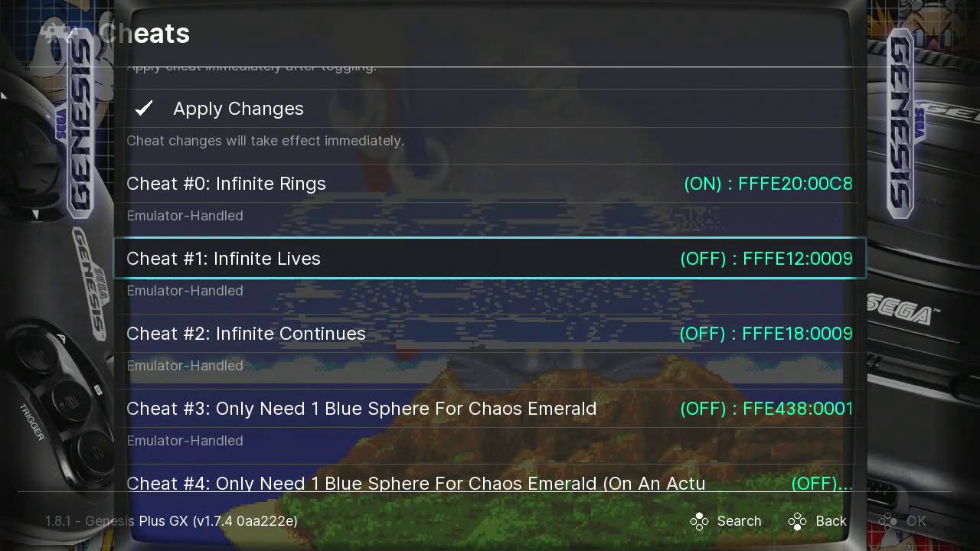
key("Down")
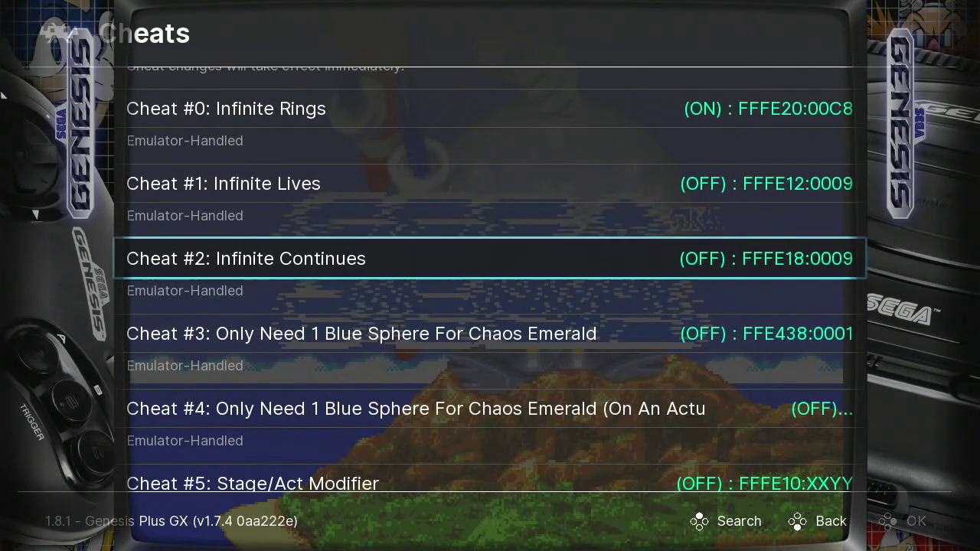
key("Down")
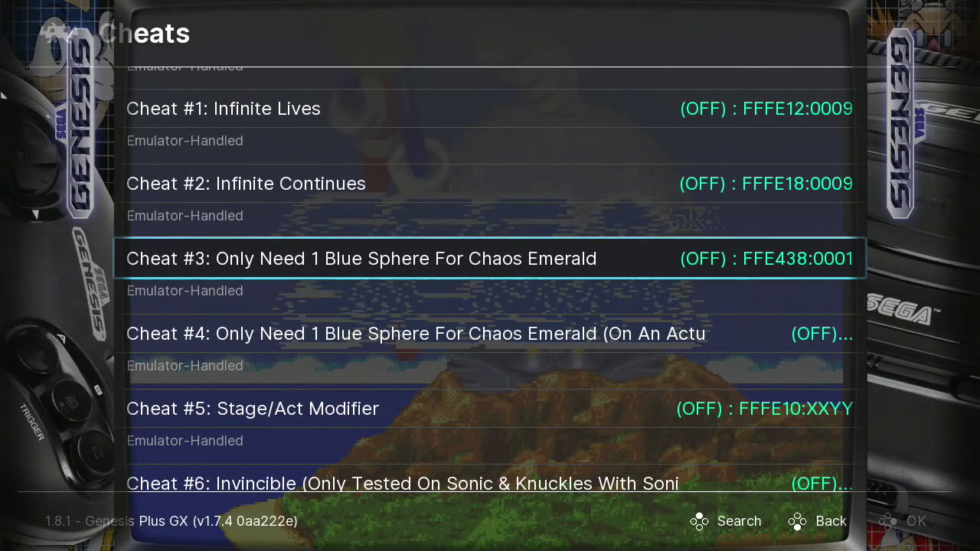
key("Down")
key("Down")
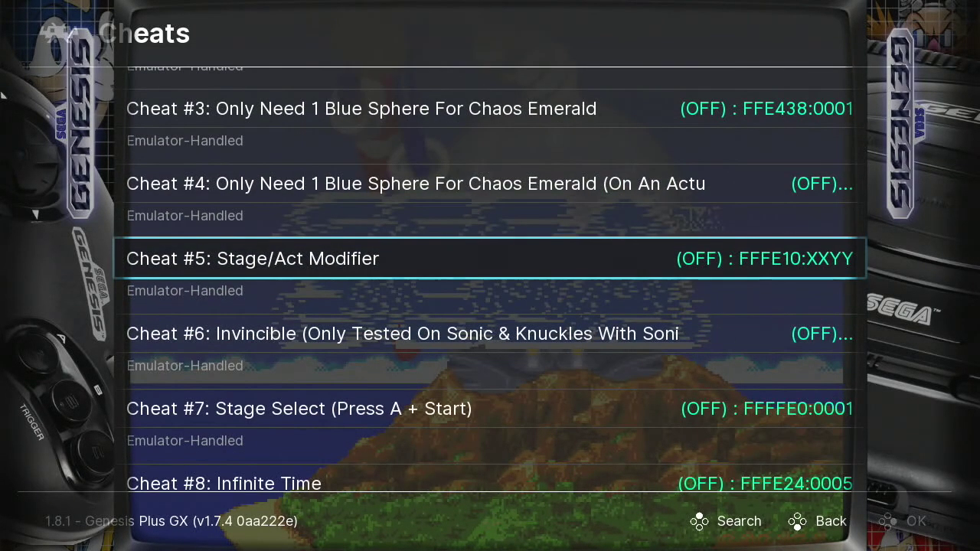
key("Down")
key("Down")
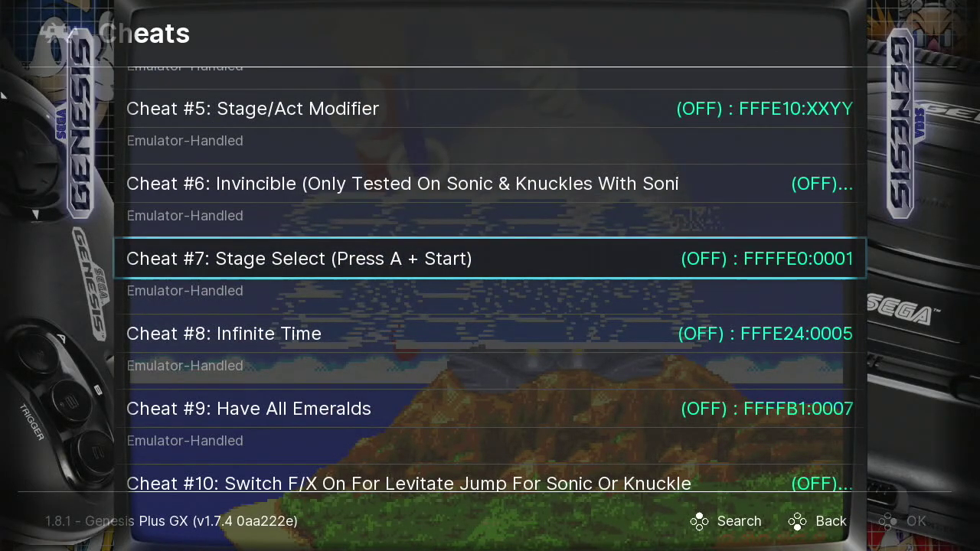
key("Down")
key("Down")
key("Down")
key("Down")
key("Down")
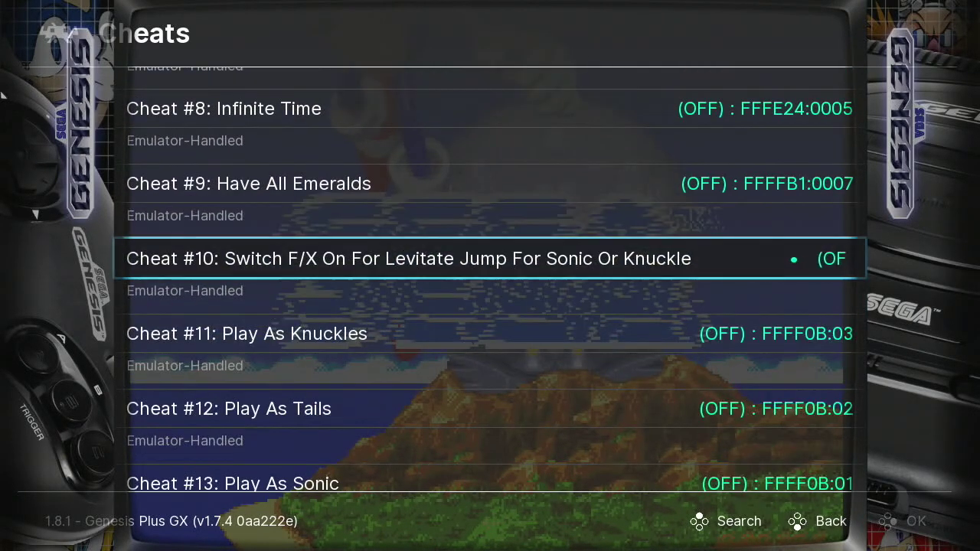
key("Down")
key("Down")
key("Down")
key("Down")
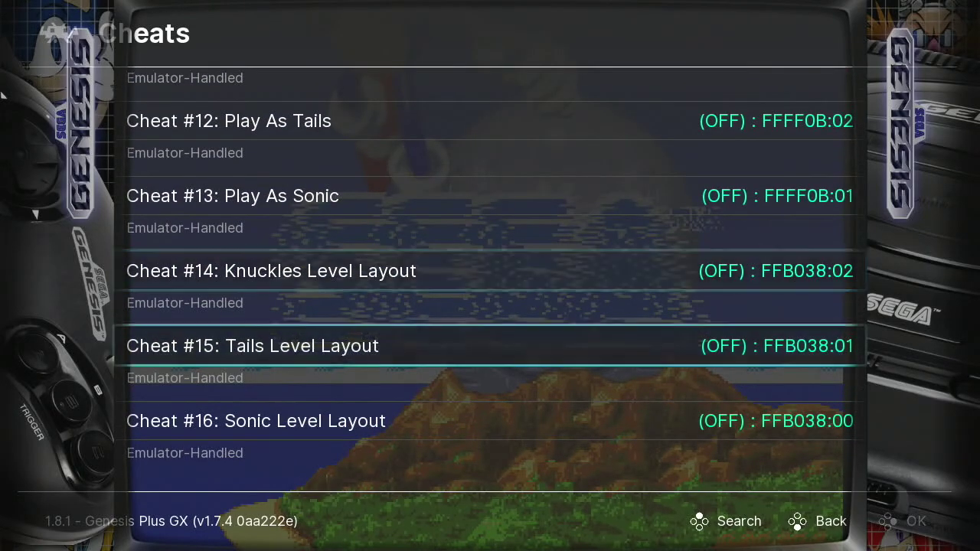
key("Up")
key("Up")
key("Up")
key("Up")
key("Up")
key("Up")
key("Up")
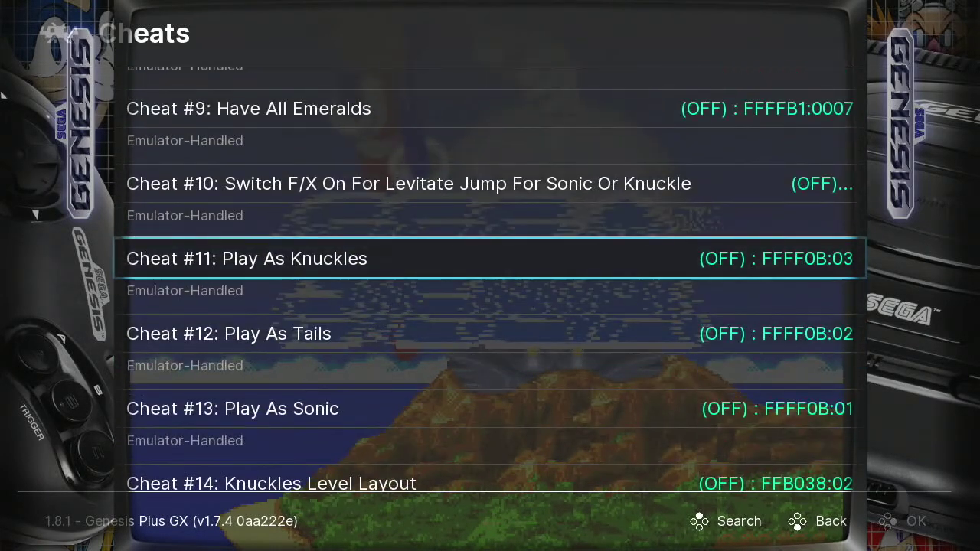
key("Return")
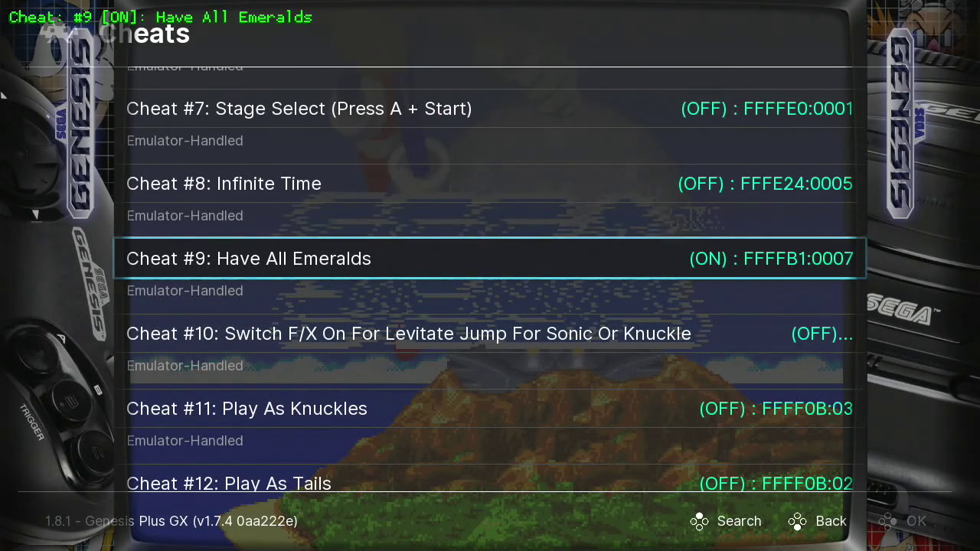
key("Up")
key("Up")
key("Up")
key("Up")
key("Up")
key("Up")
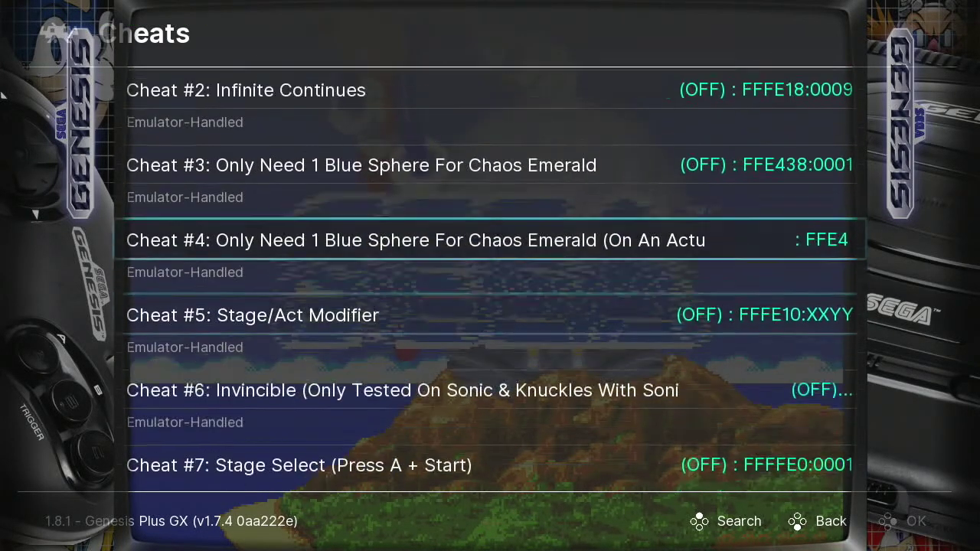
key("Up")
key("Up")
key("Up")
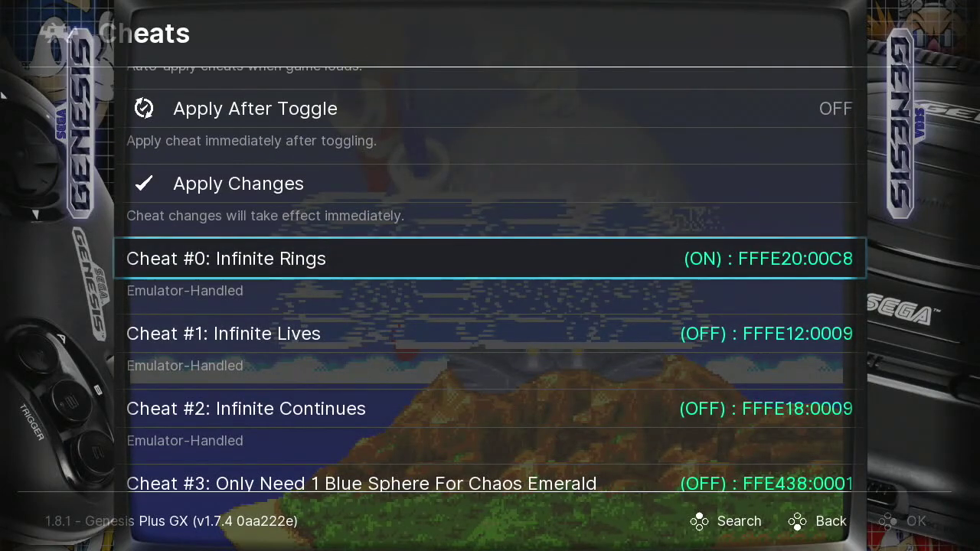
- Run Apply Changes for Infinite Rings and Have All Emeralds, then return to the Quick Menu
key("Up")
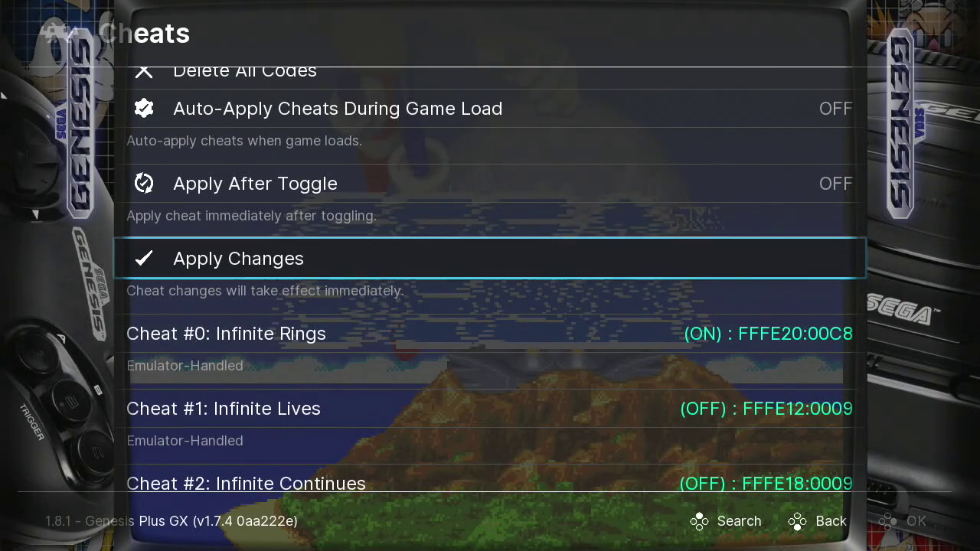
key("Return")
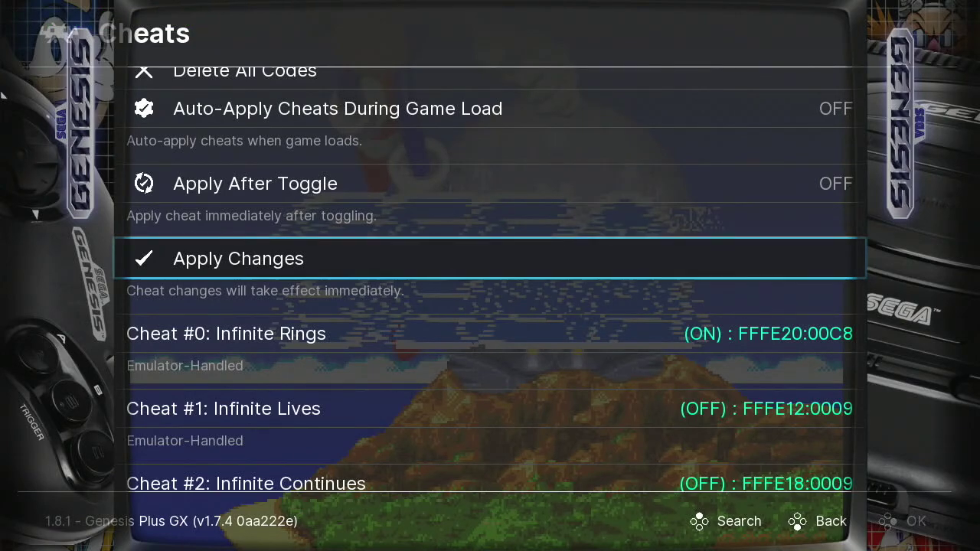
key("Up")
key("Up")
key("Up")
key("Up")
key("Up")
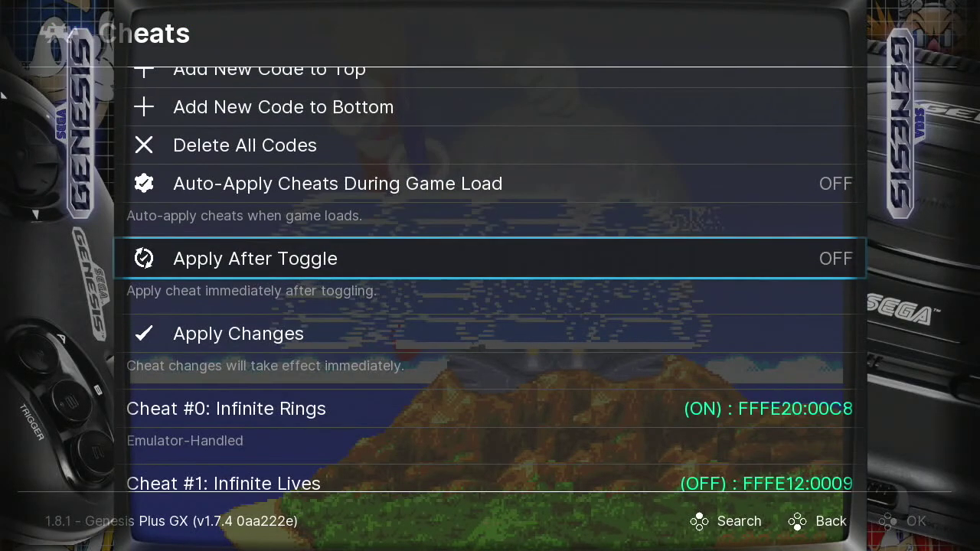
key("BackSpace")
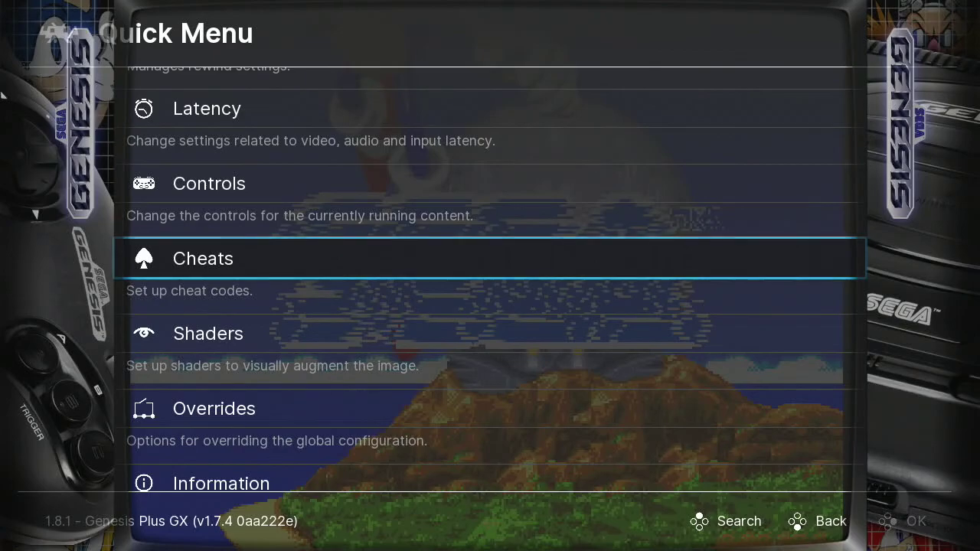
- Choose Restart in the Quick Menu to reboot Sonic & Knuckles to its title screen
key("Up")
key("Up")
key("Up")
key("Up")
key("Up")
key("Up")
key("Up")
key("Up")
key("Up")
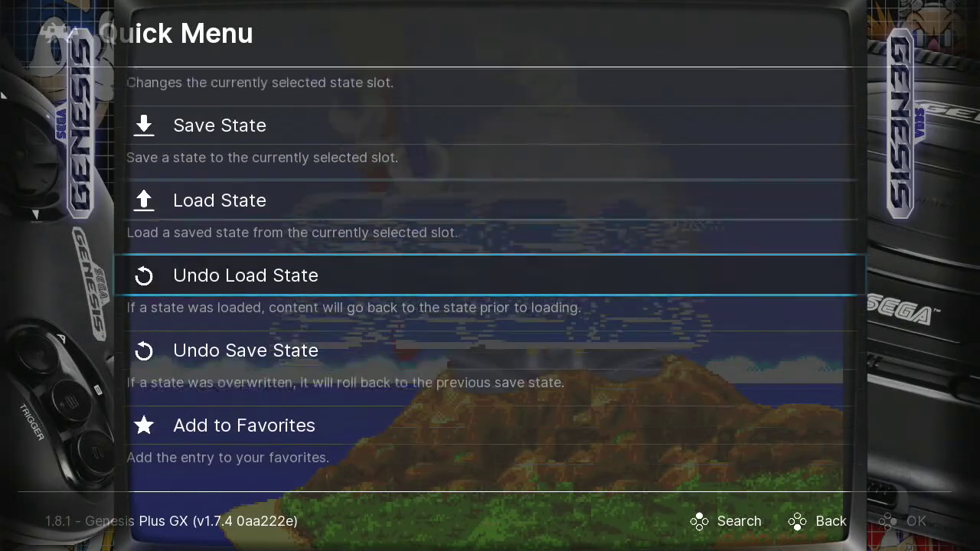
key("Up")
key("Up")
key("Up")
key("Up")
key("Up")
key("Up")
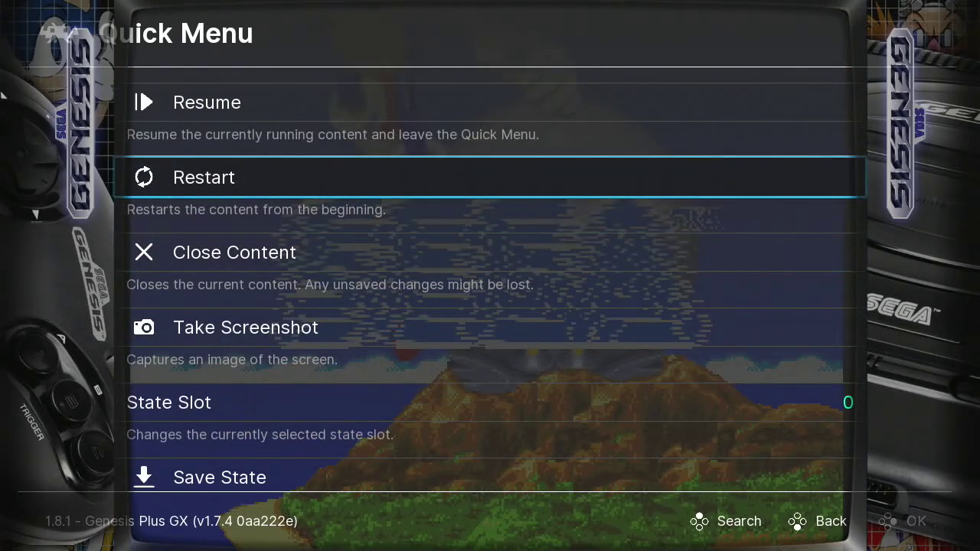
key("Up")
key("Return")
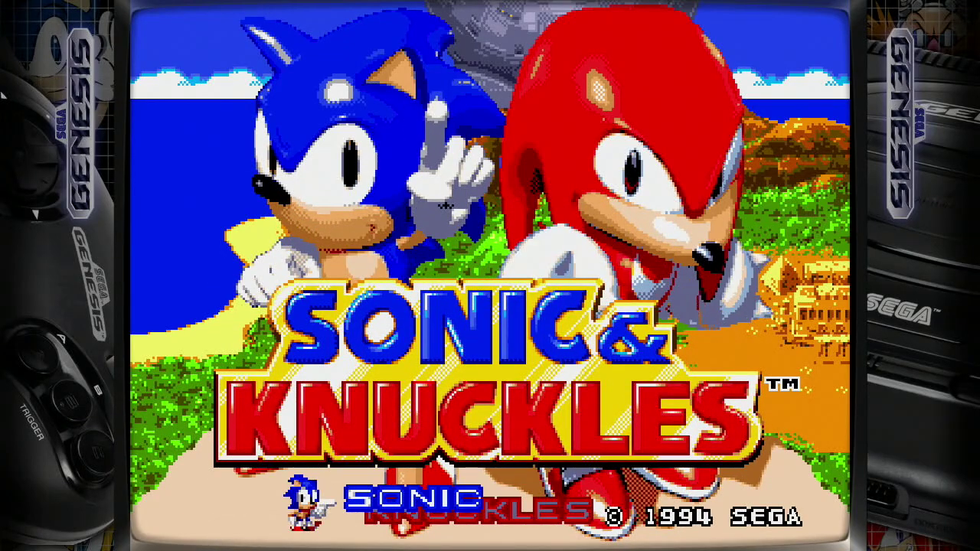
- Start a new game, jump to become Super Sonic with 200 rings, and run right
key("Return")
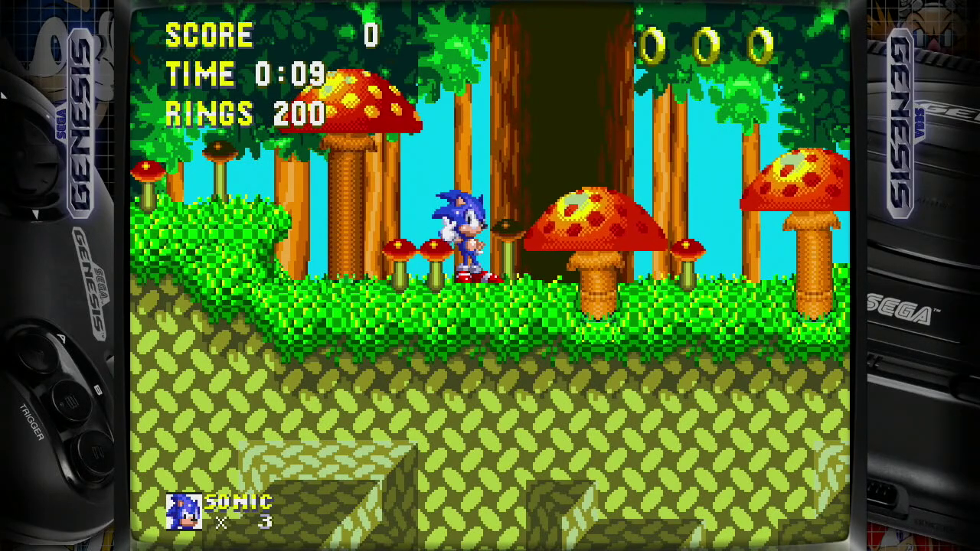
key("space")
key("space")
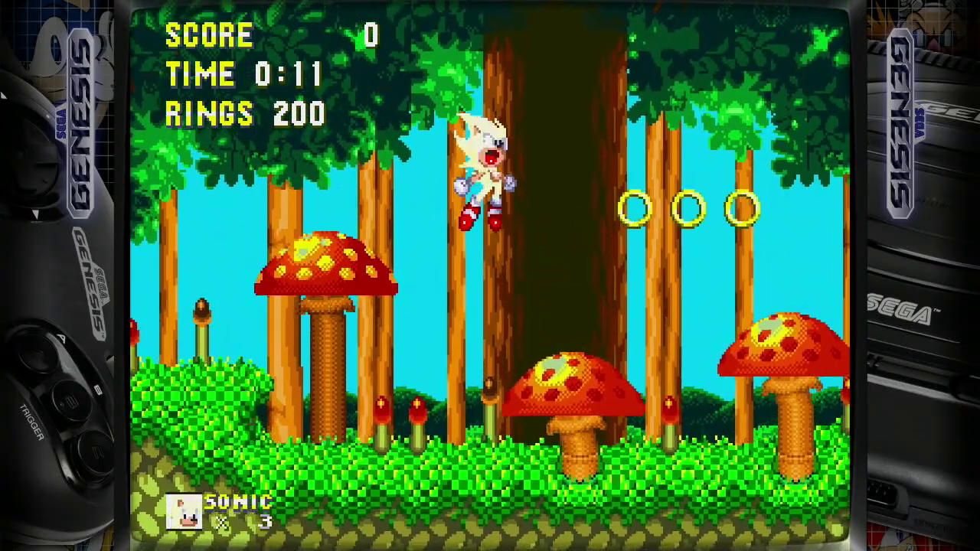
key("Right")
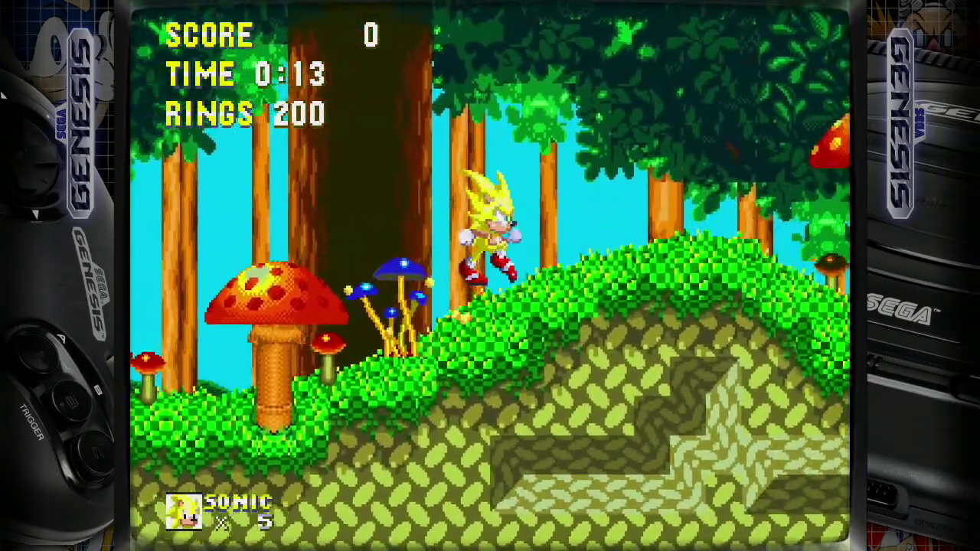
key("Right")
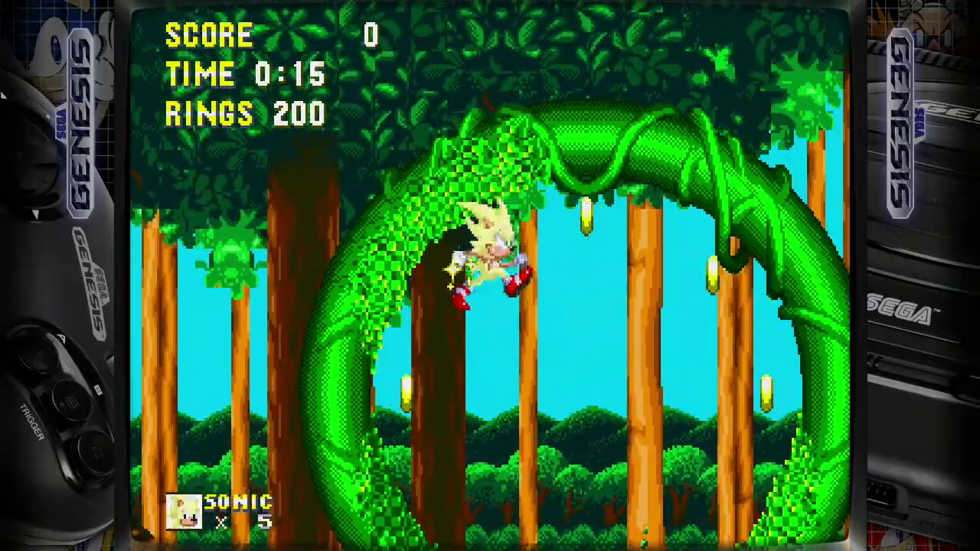